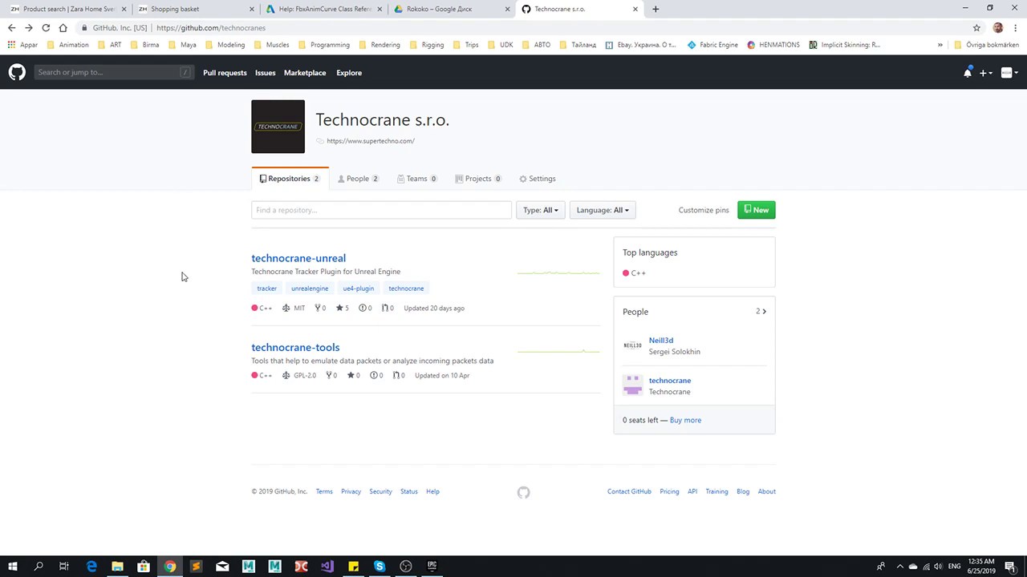
- Open the technocrane-tools repository and view the release 1.0 downloadable assets
left_click(260, 349)
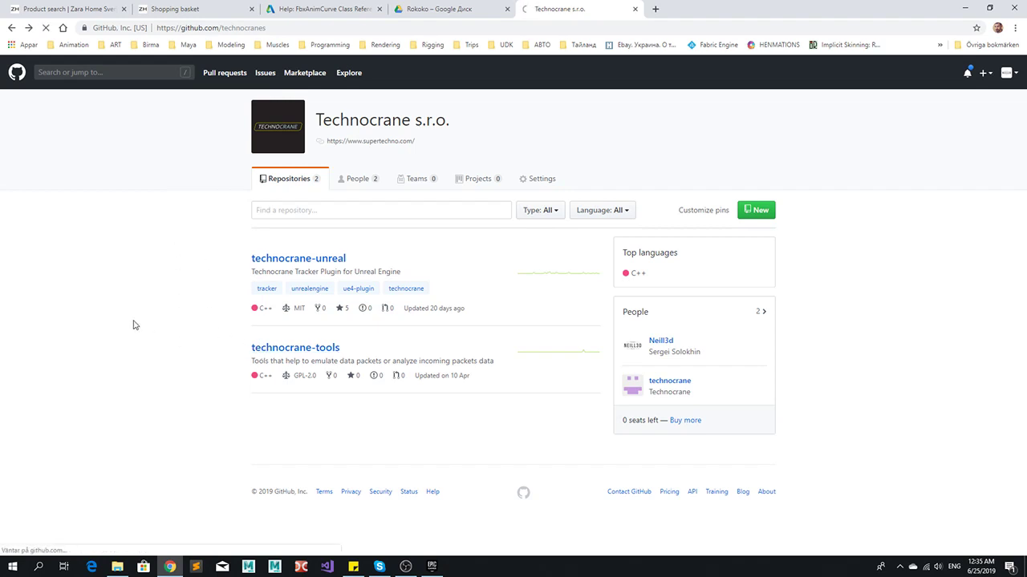
scroll(169, 356, "down", 3)
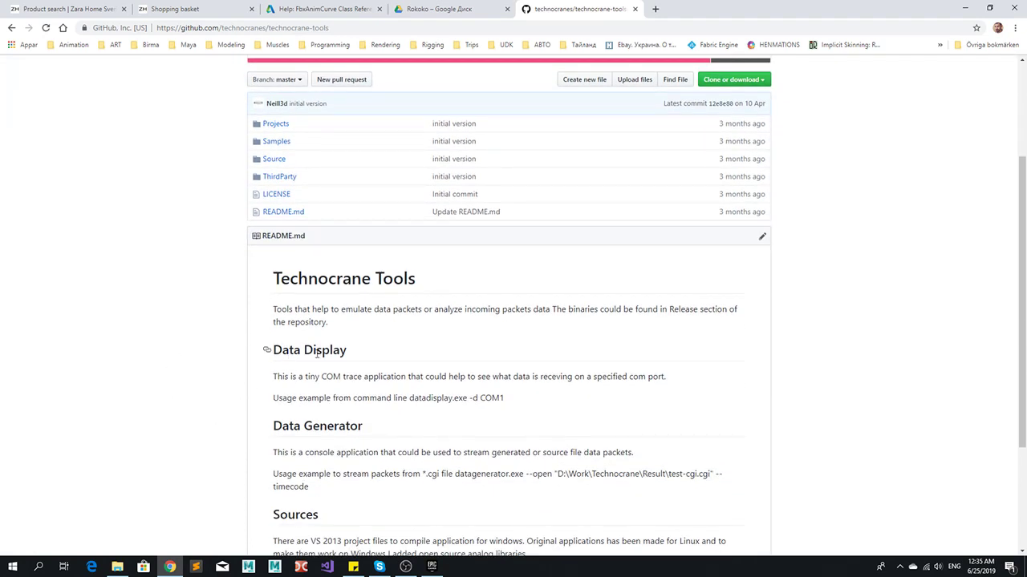
scroll(193, 383, "up", 2)
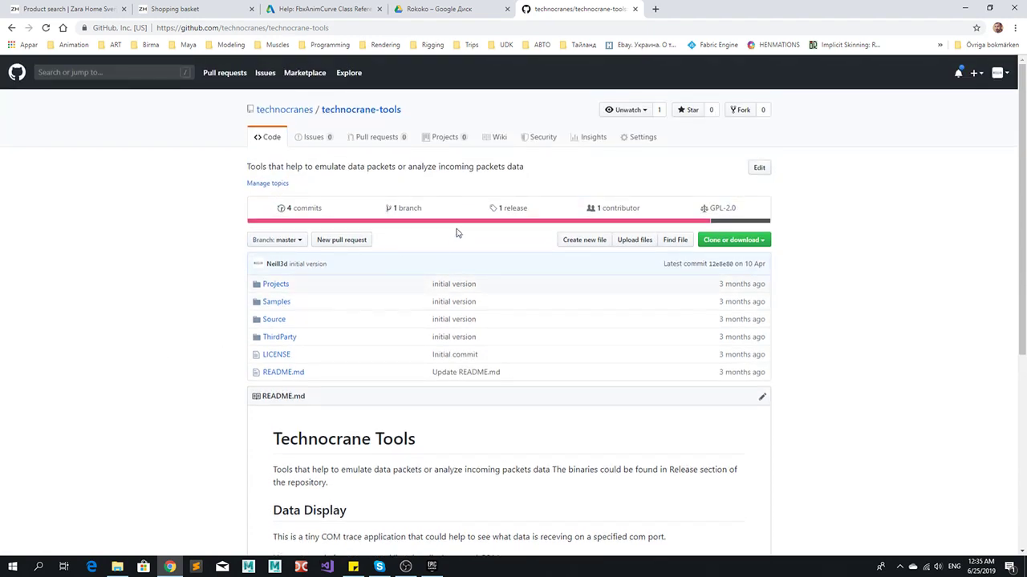
left_click(516, 208)
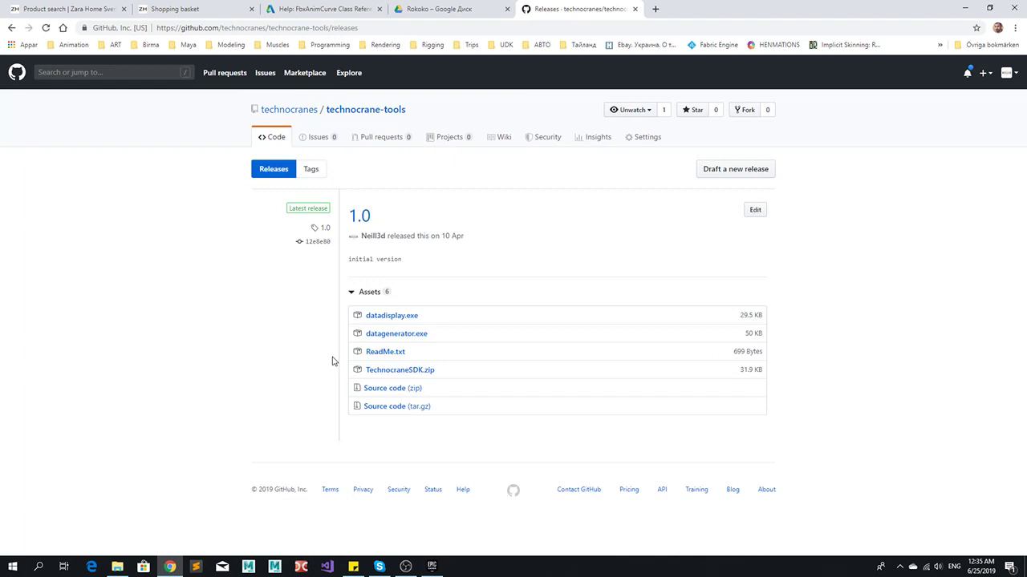
- Back on the repository page, select the 'datadisplay.exe -d COM1' usage example in the README
key("alt+Left")
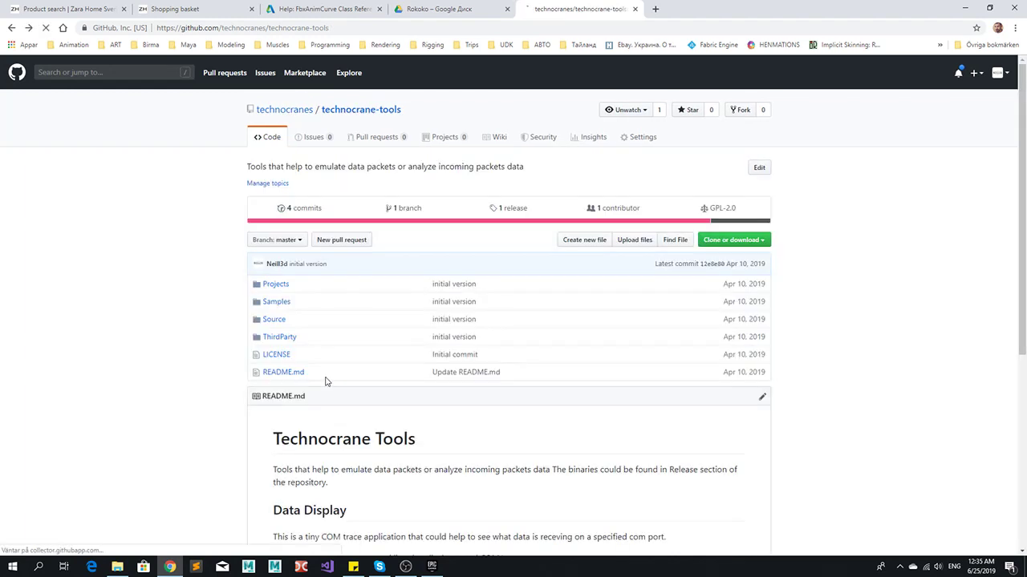
scroll(304, 382, "down", 1)
scroll(295, 382, "down", 2)
left_click_drag(505, 345, 410, 345)
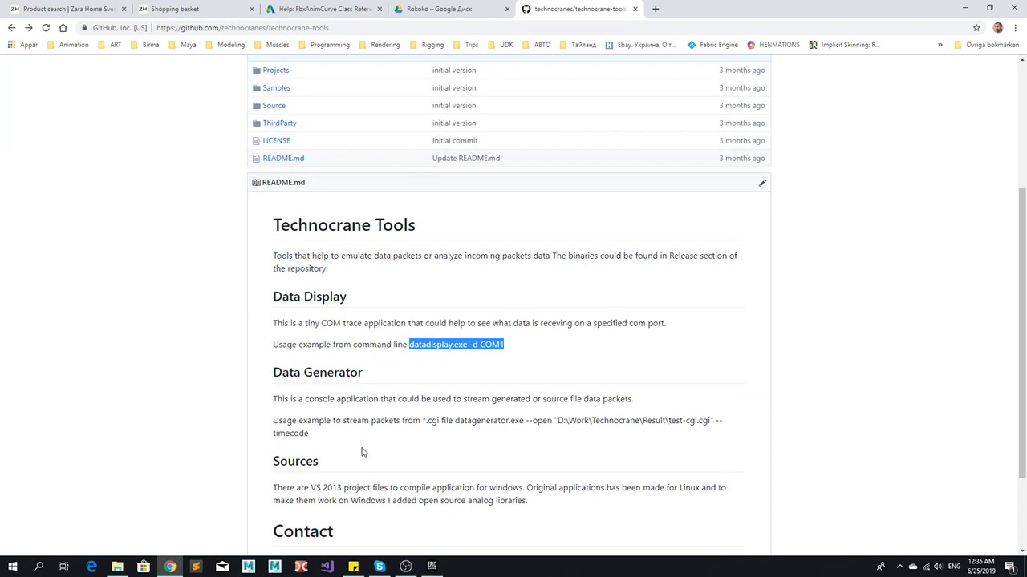
- Launch the 'datagenerator.exe from ascii and timecode' shortcut and move its console lower on screen
left_click(117, 567)
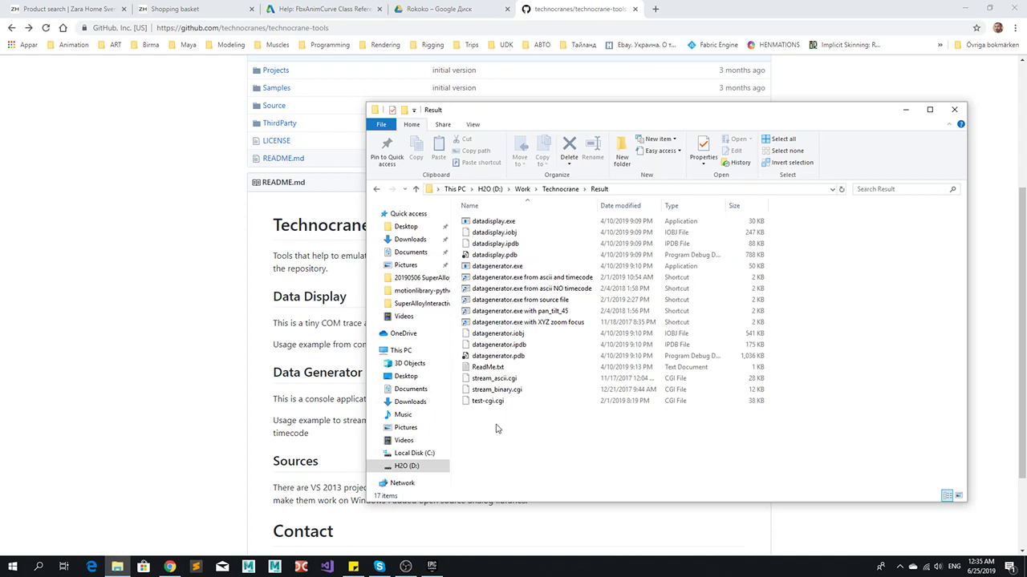
left_click(495, 380)
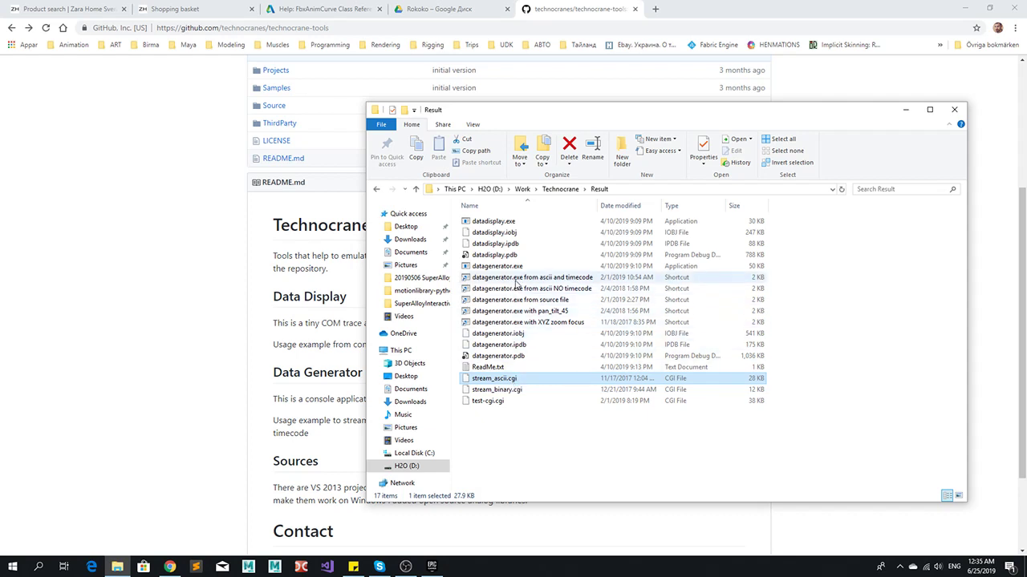
left_click(516, 280)
double_click(517, 280)
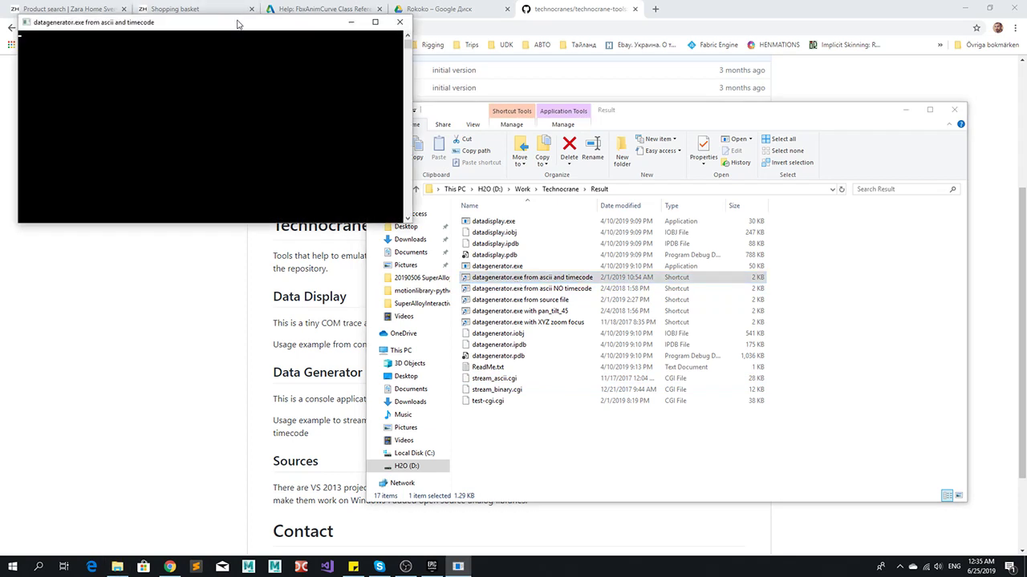
left_click_drag(232, 16, 251, 335)
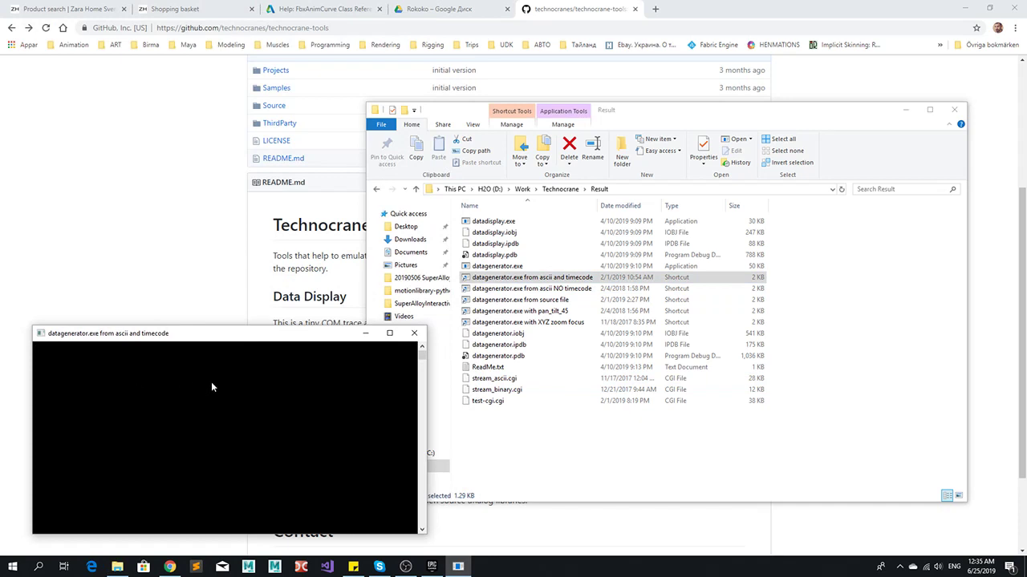
- Return to the D:\Work\Technocrane\Result folder and select datadisplay.exe
left_click(529, 426)
key("BackSpace")
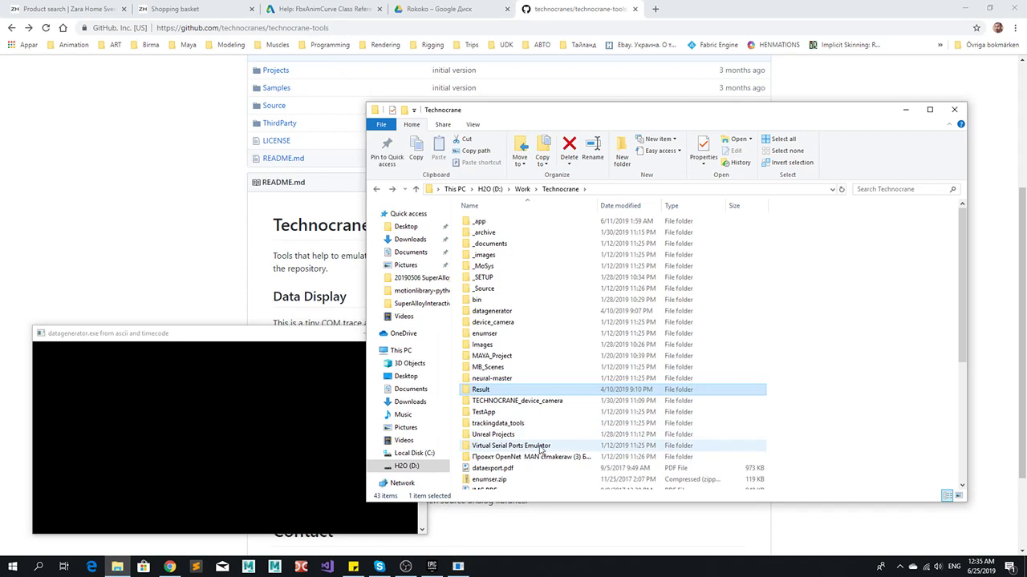
key("Return")
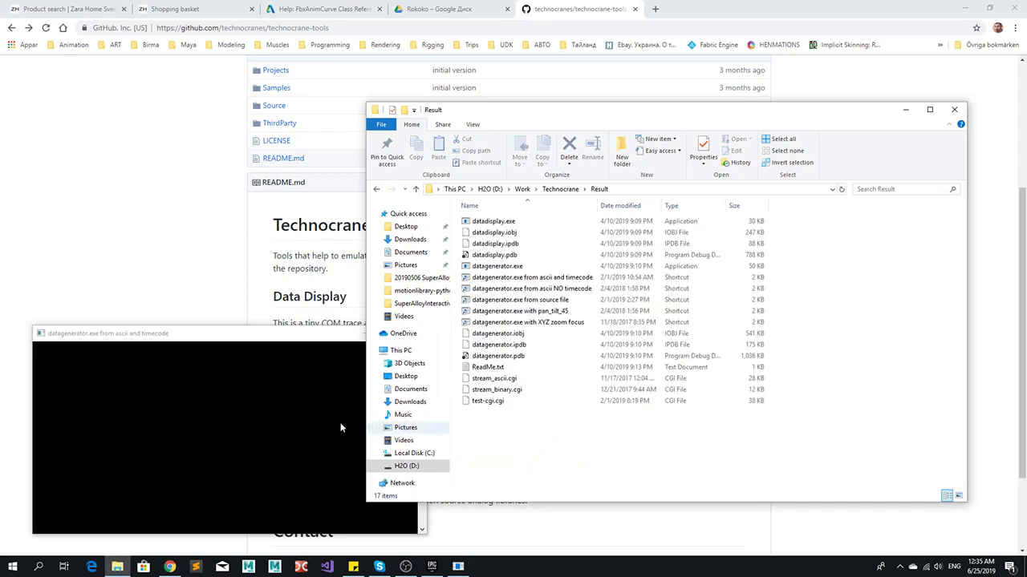
left_click(509, 226)
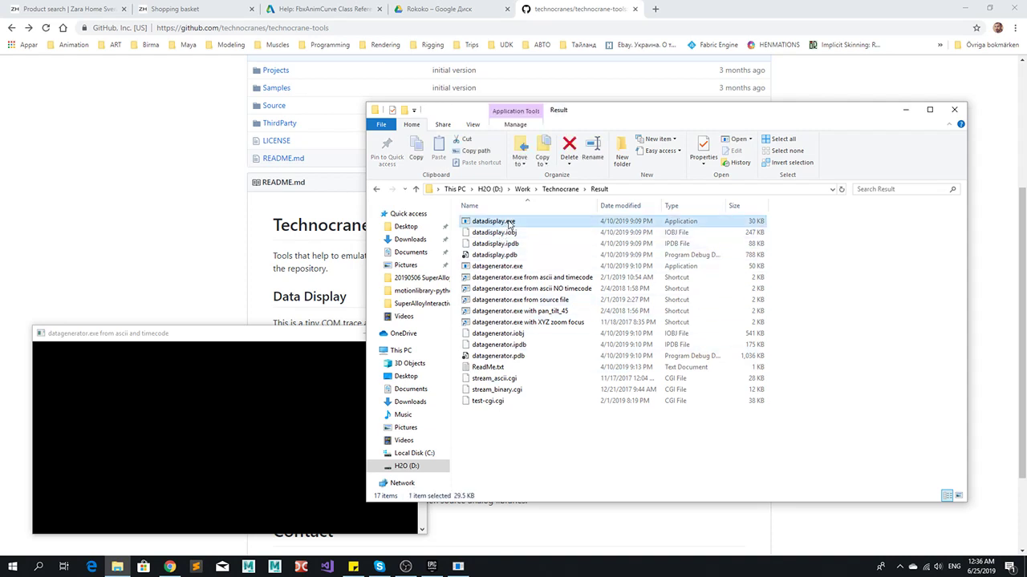
left_click(624, 191)
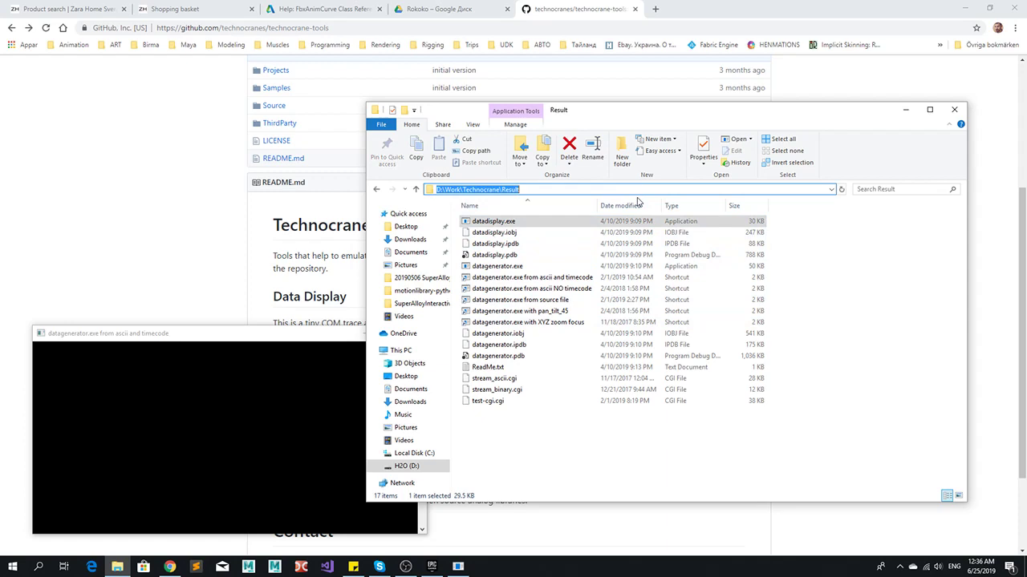
- Open a Command Prompt in the Result folder with cmd and center it on screen
type("cmd")
key("Return")
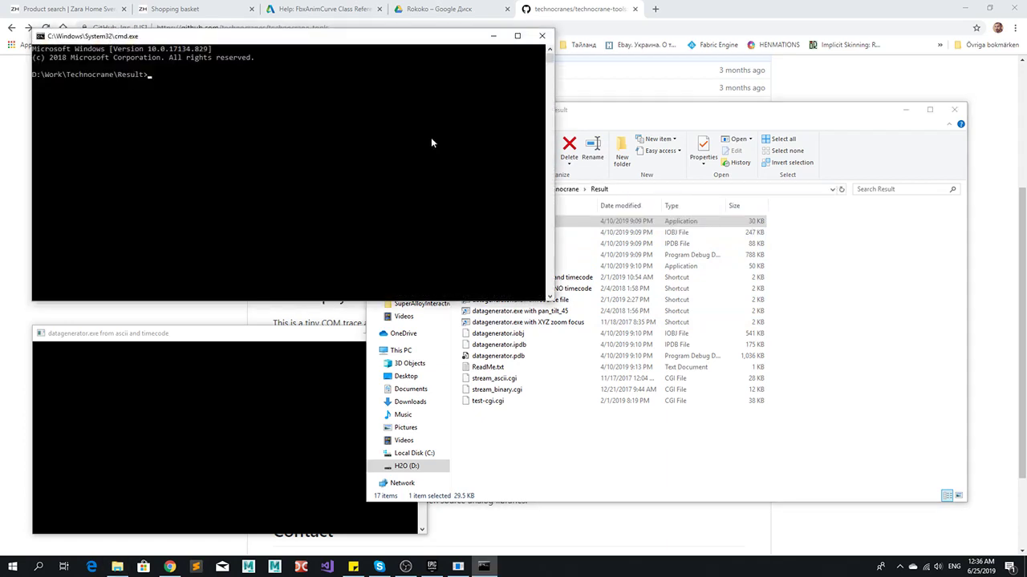
left_click_drag(401, 36, 554, 281)
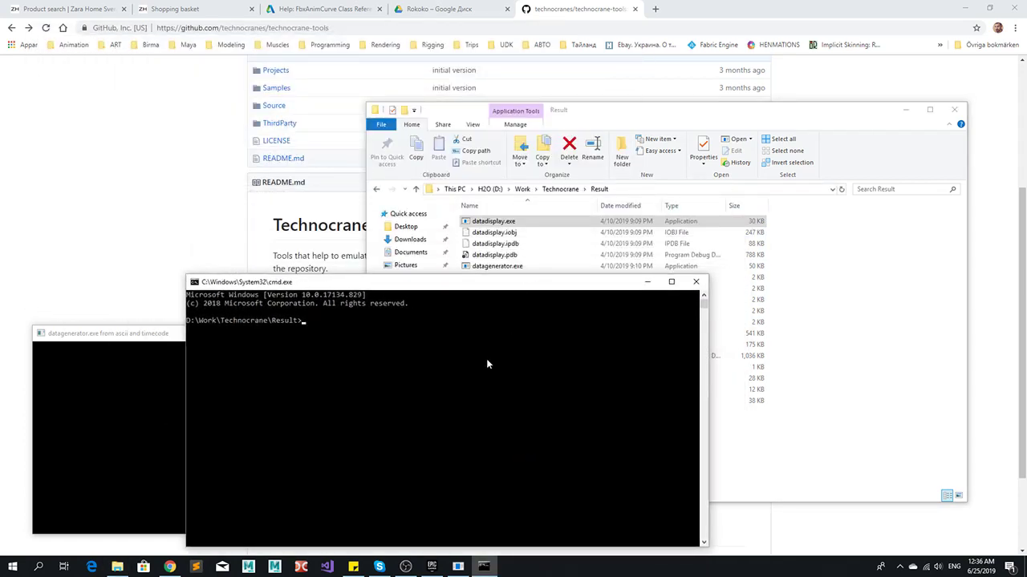
- Run 'datadisplay -d COM1', checking the README example, so crane packets stream in
type("datadisplay -")
left_click(282, 260)
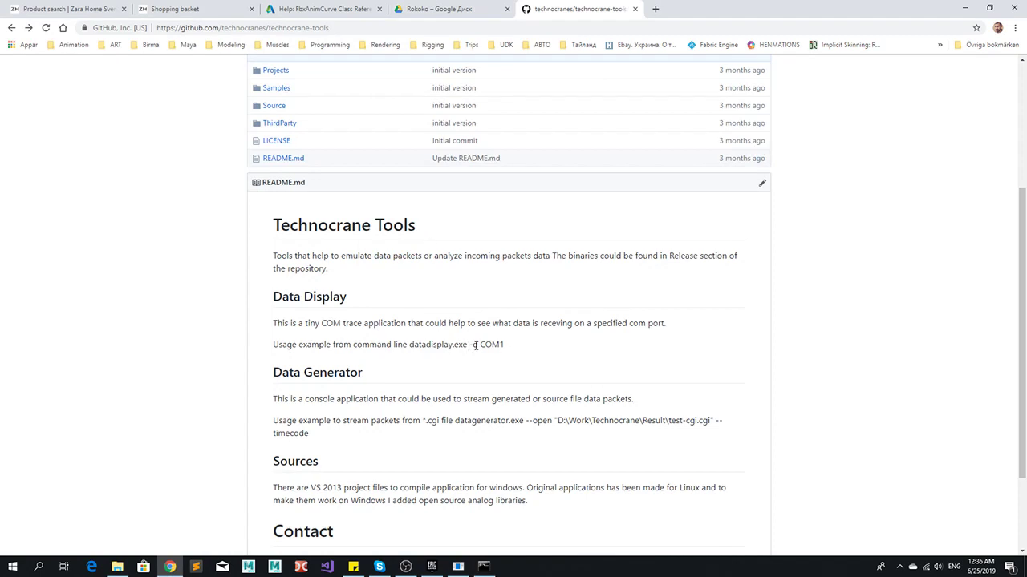
key("alt+Tab")
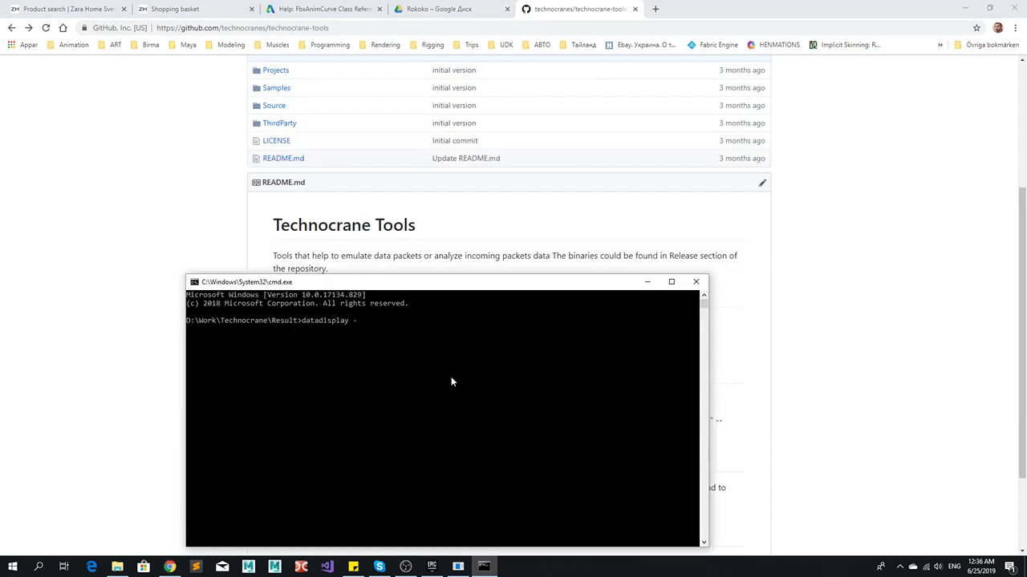
type("datadisplay -d COM1")
key("Return")
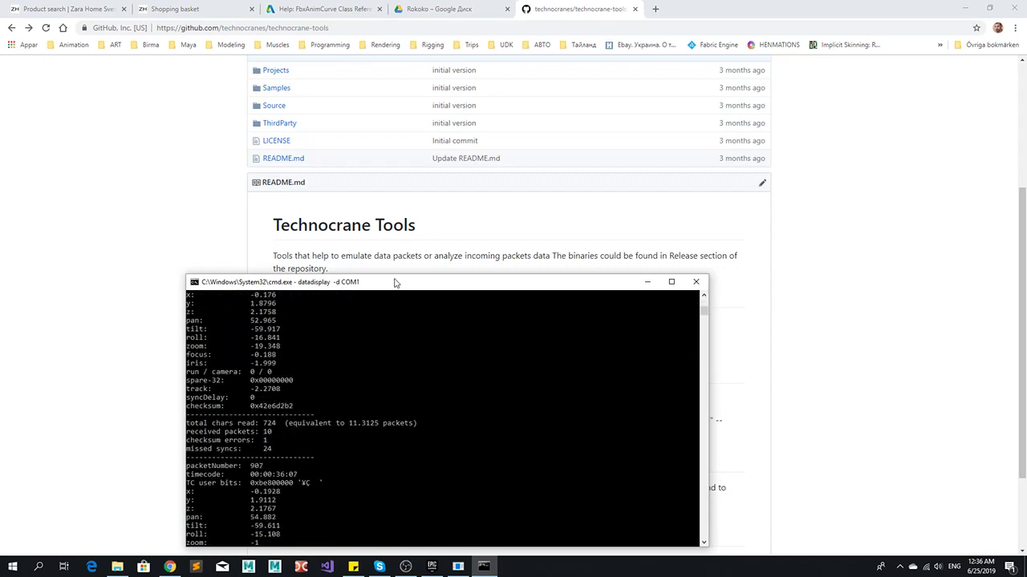
left_click_drag(397, 282, 397, 145)
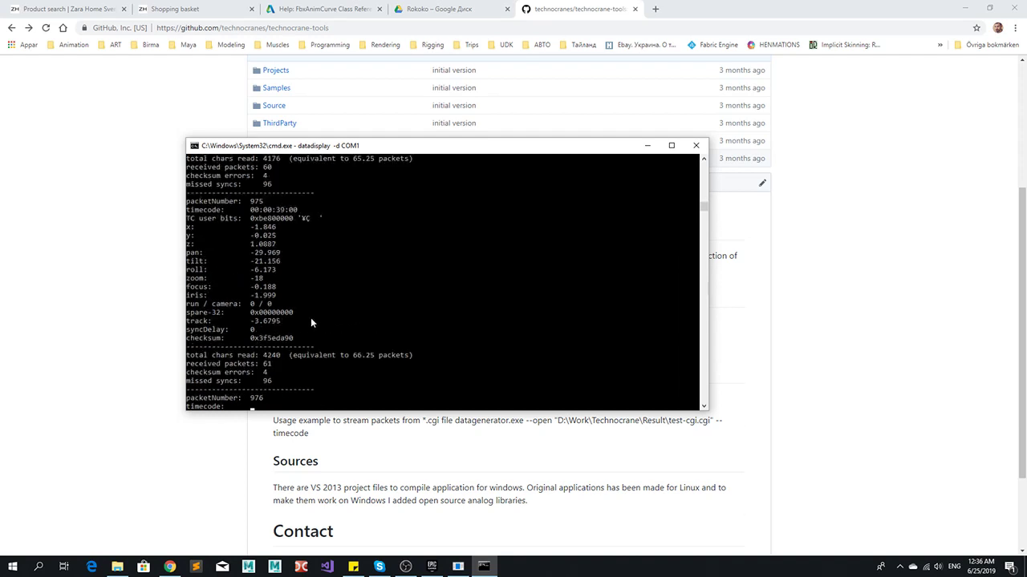
- Pause the COM1 packet output to read the values, resume it, then close the console
left_click(340, 339)
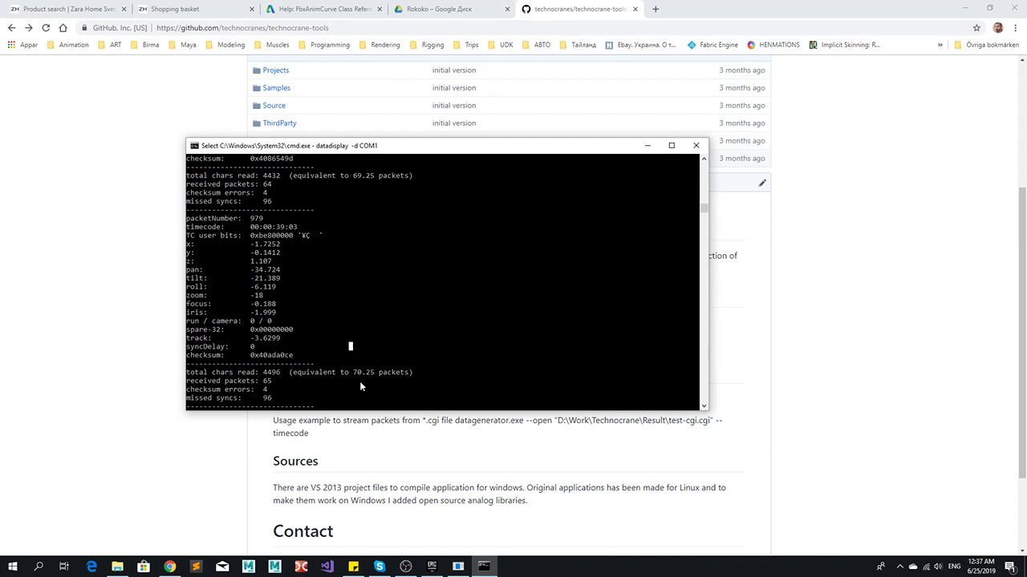
key("Escape")
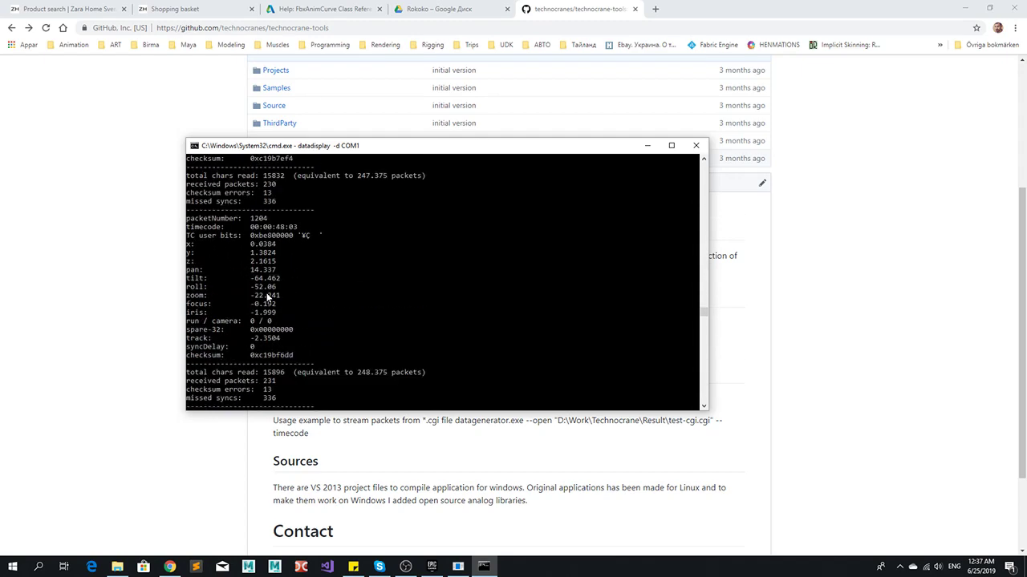
left_click(695, 145)
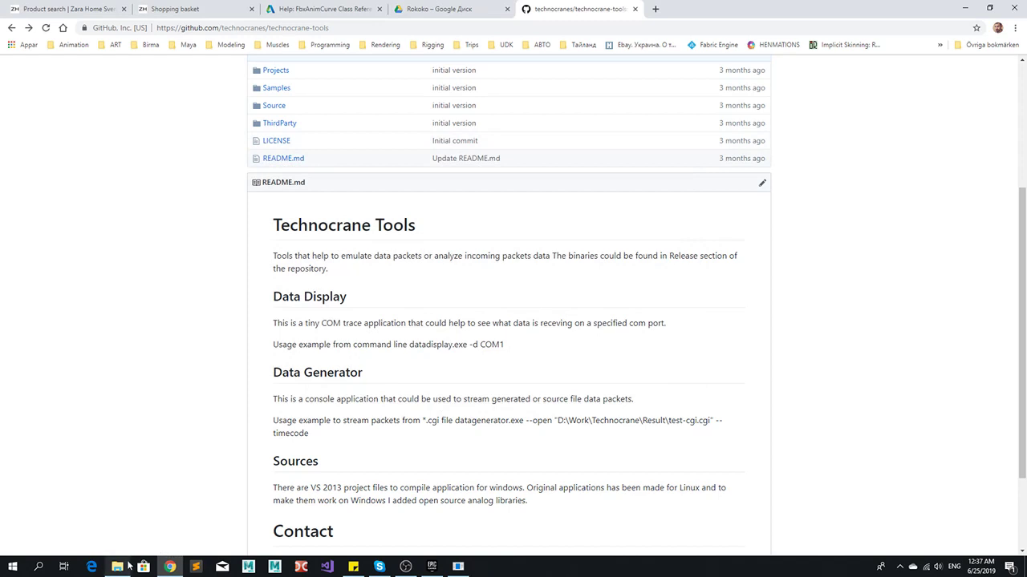
- Launch MyProject4 from the Epic Games launcher
left_click(430, 567)
double_click(612, 356)
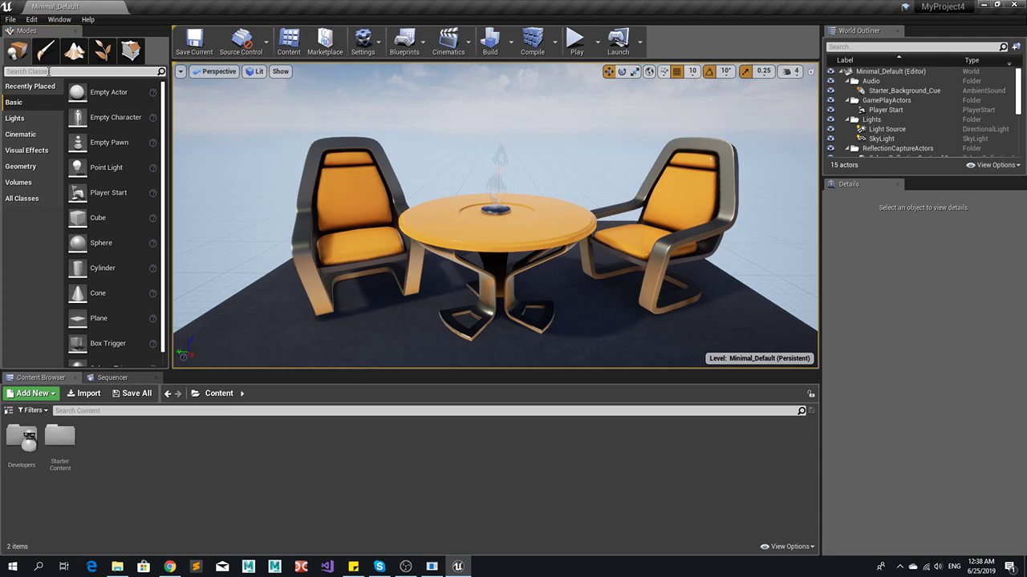
type("techn")
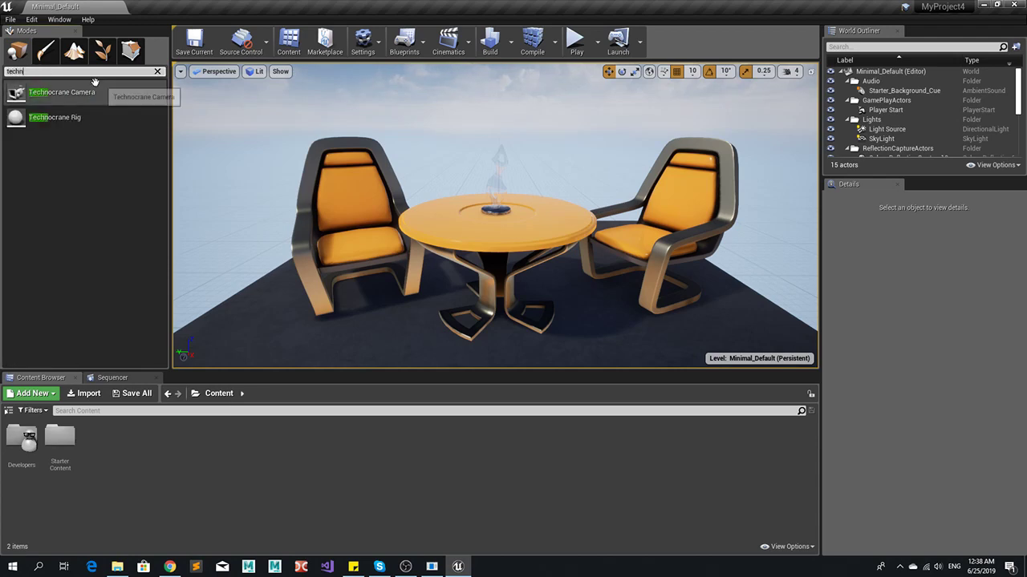
left_click_drag(61, 91, 411, 350)
scroll(421, 331, "down", 5)
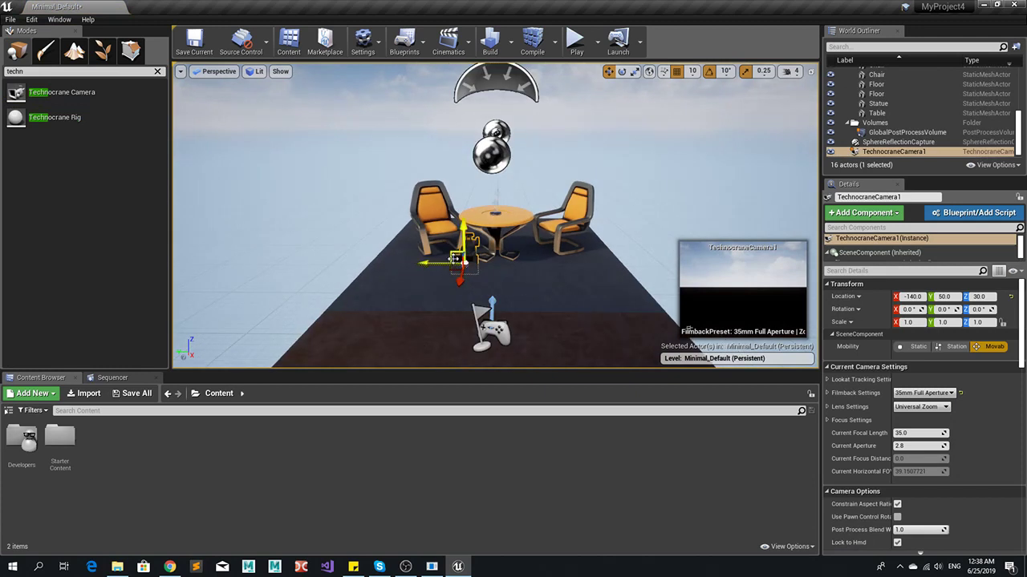
left_click_drag(455, 258, 387, 128)
left_click_drag(481, 241, 530, 241, "alt")
scroll(866, 476, "down", 3)
scroll(865, 481, "down", 2)
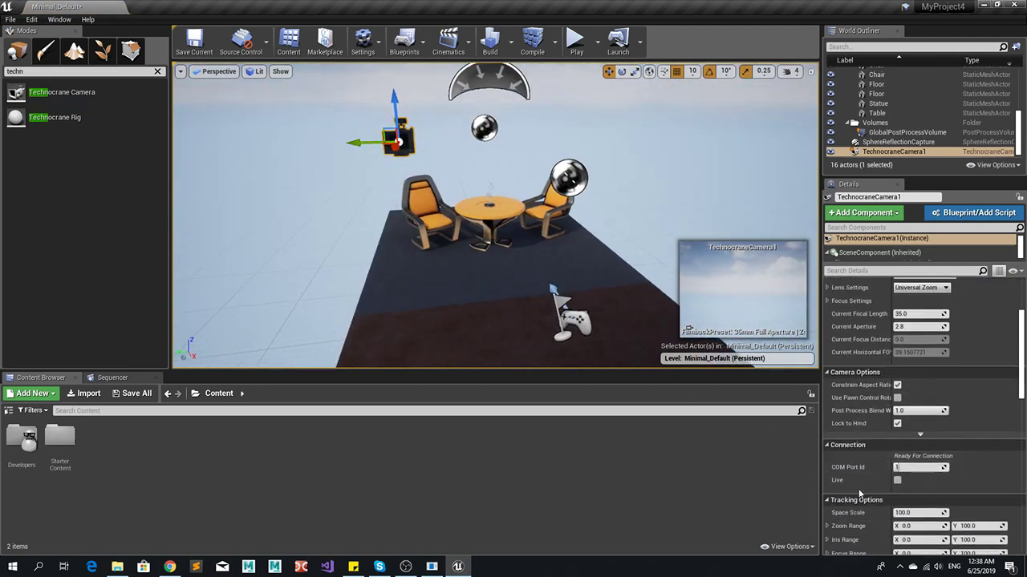
left_click(896, 481)
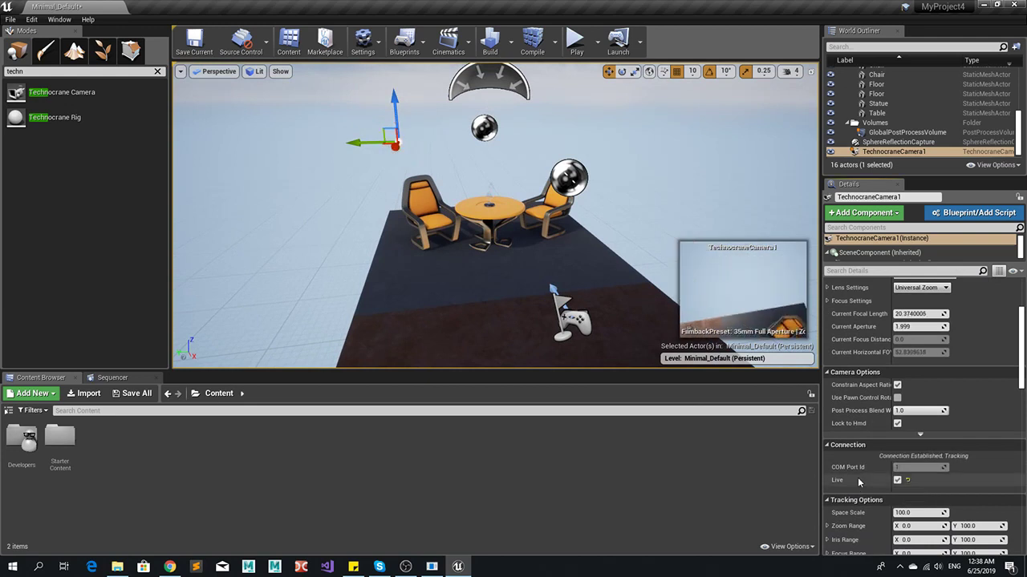
scroll(860, 481, "down", 2)
scroll(860, 481, "down", 1)
scroll(552, 255, "down", 5)
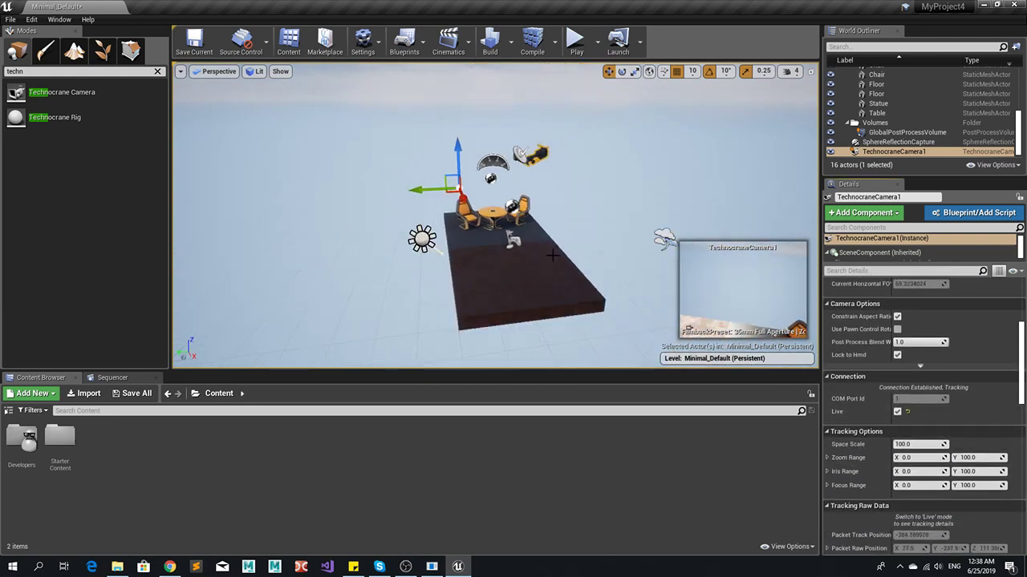
scroll(855, 456, "down", 5)
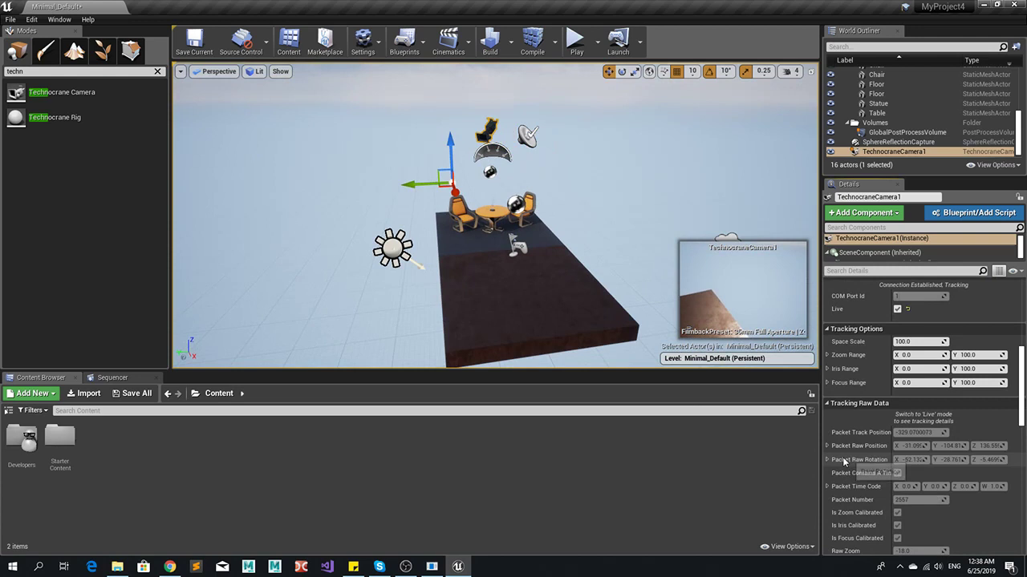
scroll(858, 514, "down", 1)
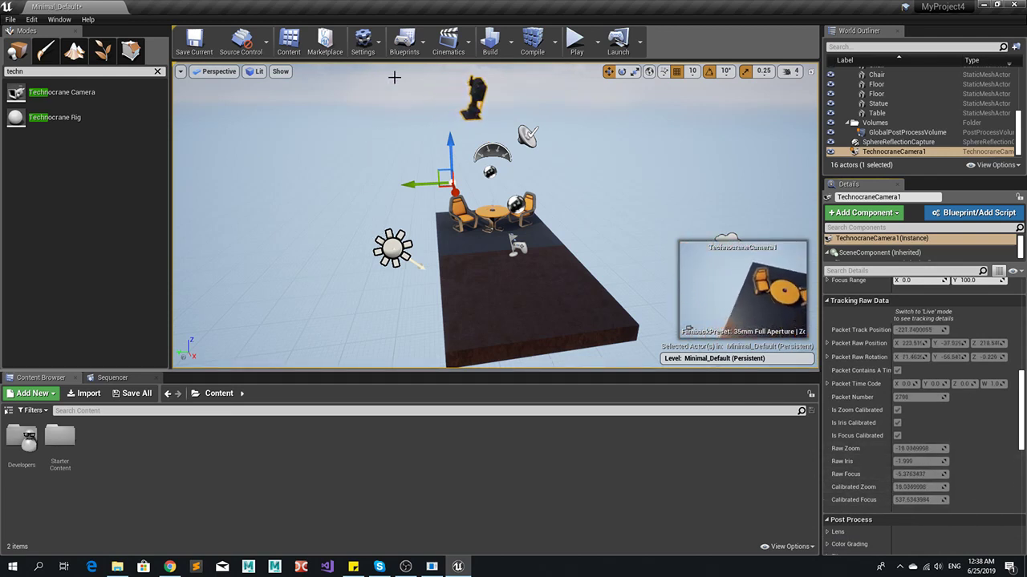
- Set Technocrane Tracker's Port Id by Default to 1 in Project Settings, then close them
left_click(381, 49)
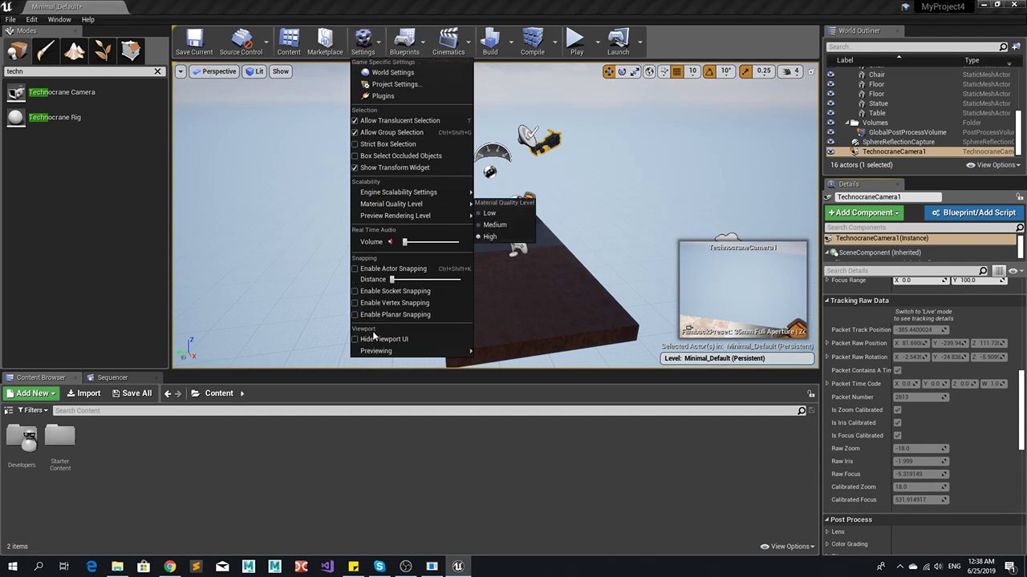
left_click(383, 87)
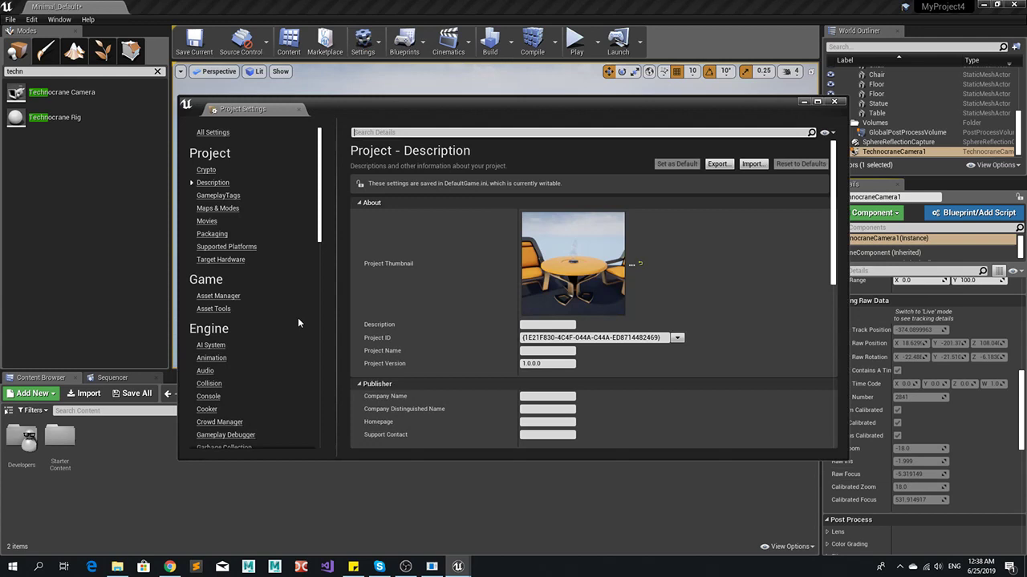
scroll(298, 317, "down", 10)
scroll(281, 351, "down", 10)
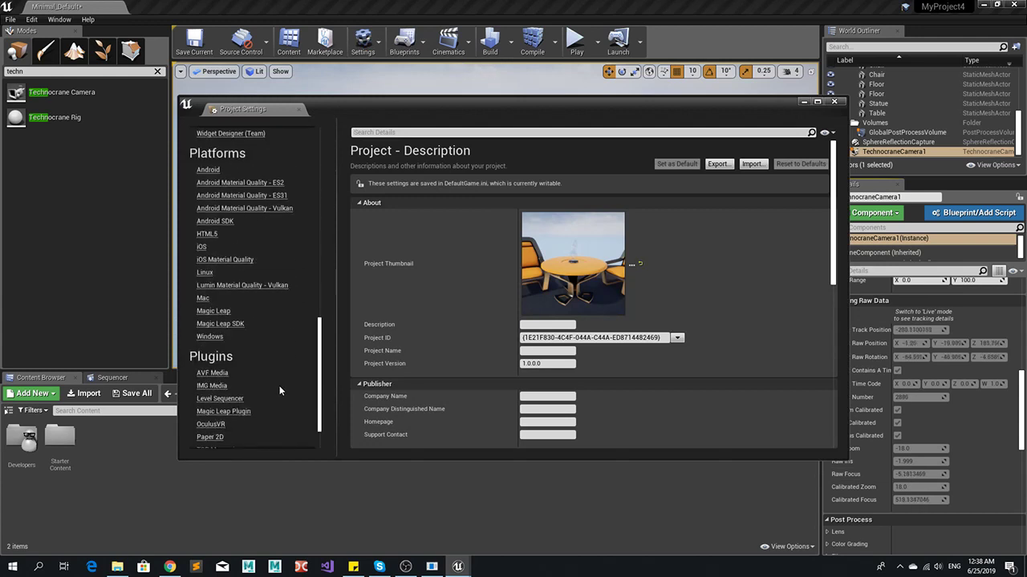
left_click(241, 410)
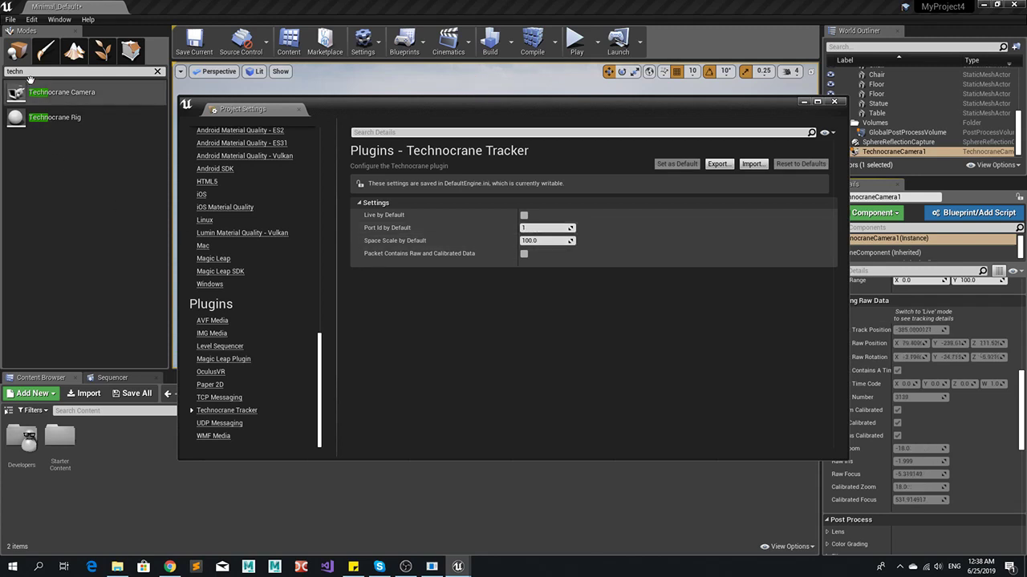
left_click(523, 228)
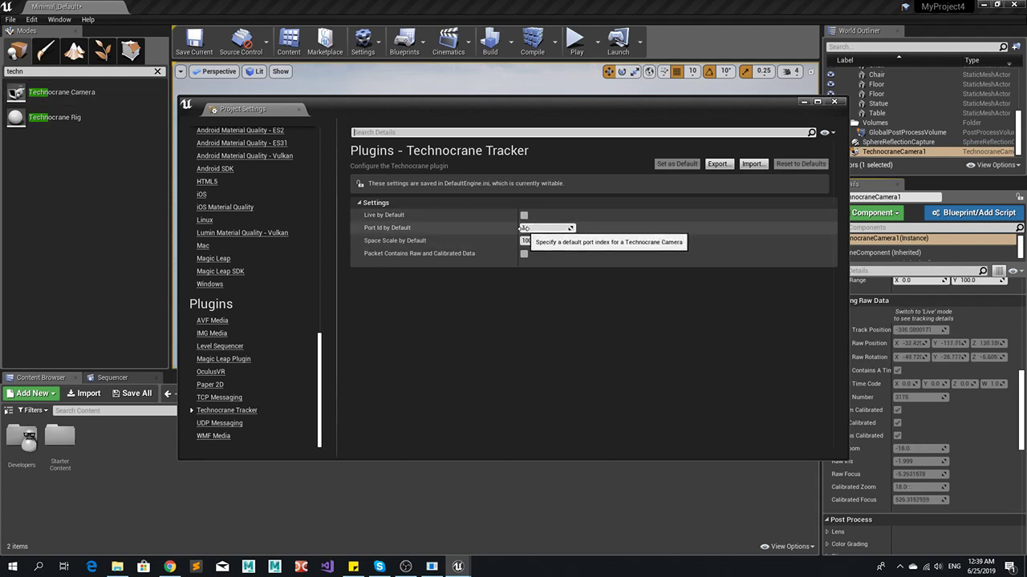
type("1")
key("Return")
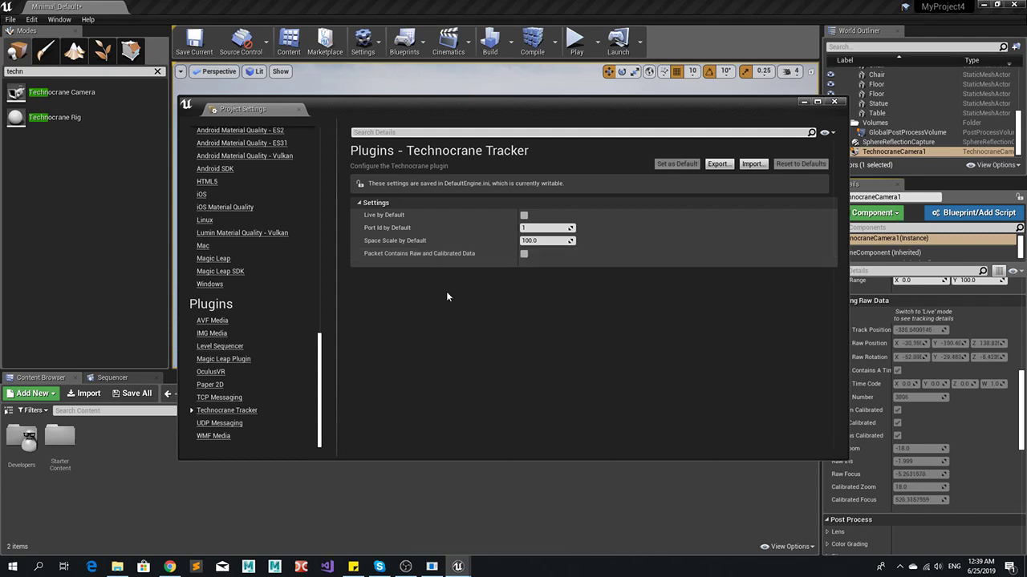
left_click(834, 102)
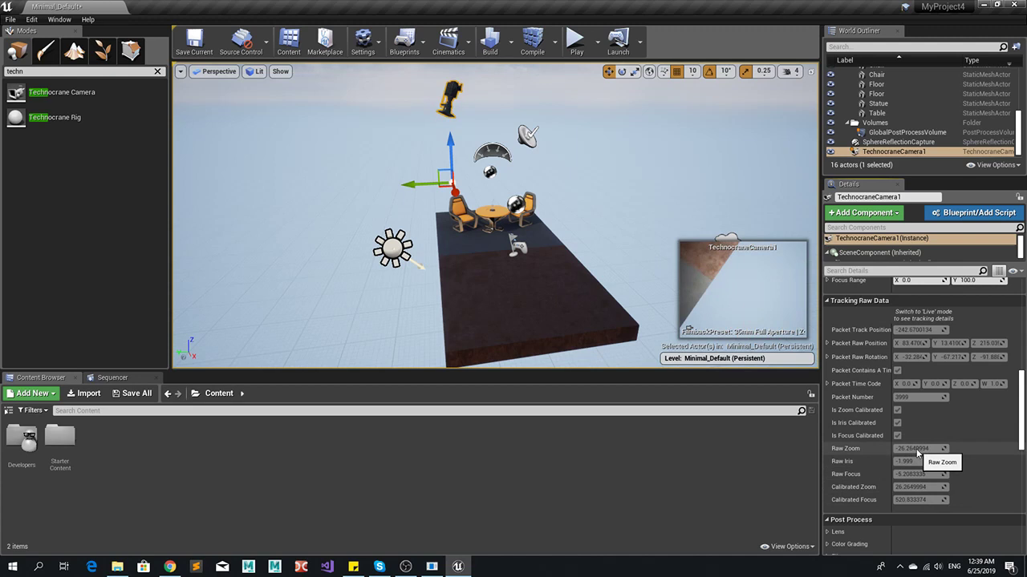
- Increase TechnocraneCamera1's focal length and set its Focus Method to Tracking
scroll(884, 441, "up", 6)
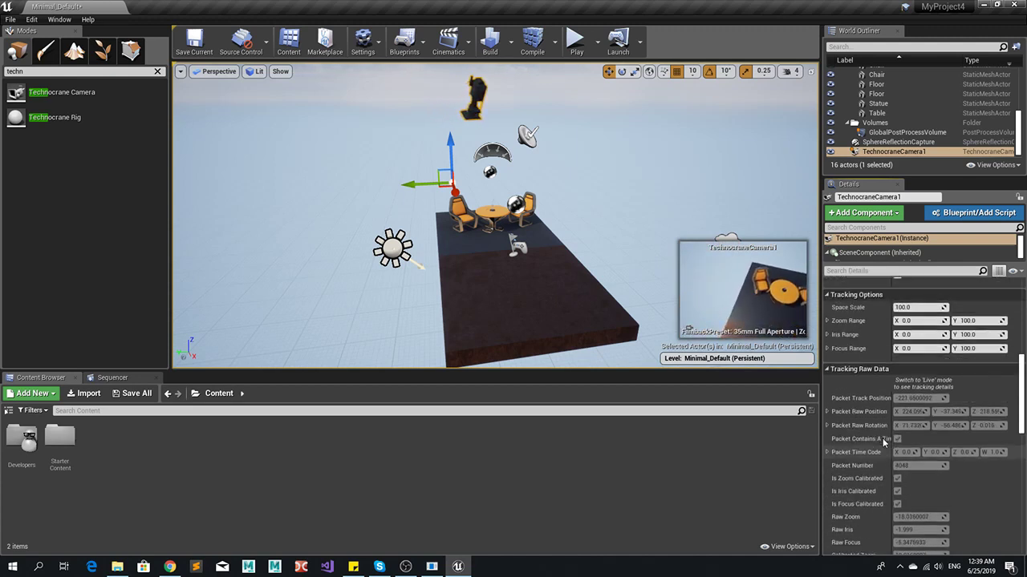
scroll(884, 447, "up", 5)
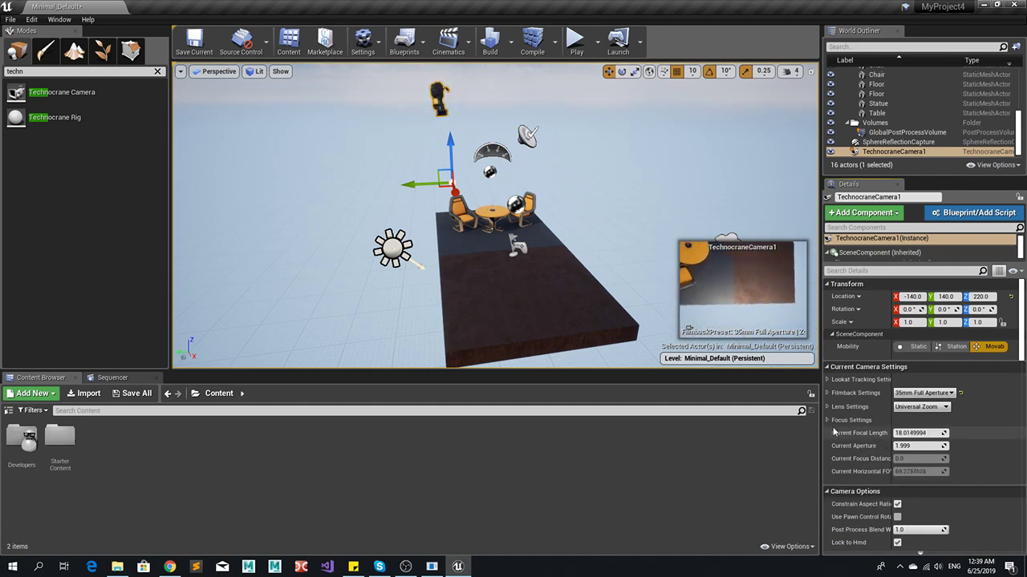
left_click_drag(904, 433, 830, 426)
left_click(829, 420)
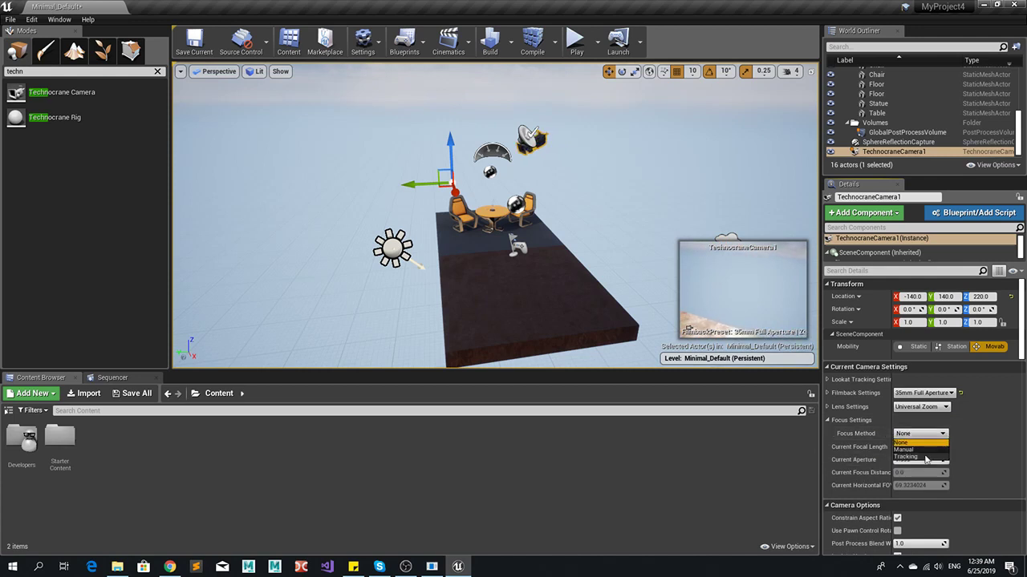
left_click(924, 459)
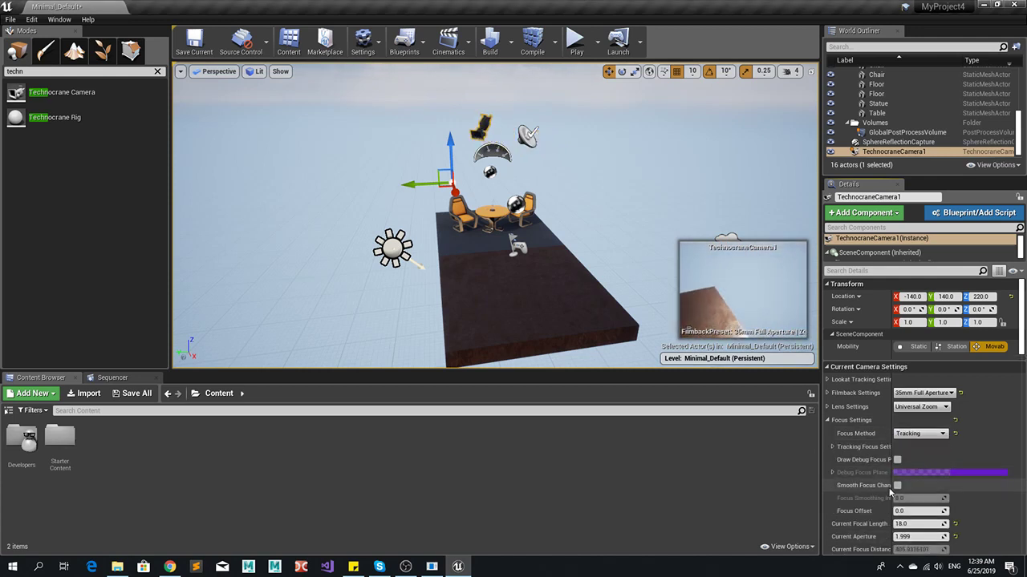
- Switch focus to Manual, enable Draw Debug Focus Plane and toggle Smooth Focus Changes
scroll(863, 494, "down", 1)
scroll(863, 494, "down", 1)
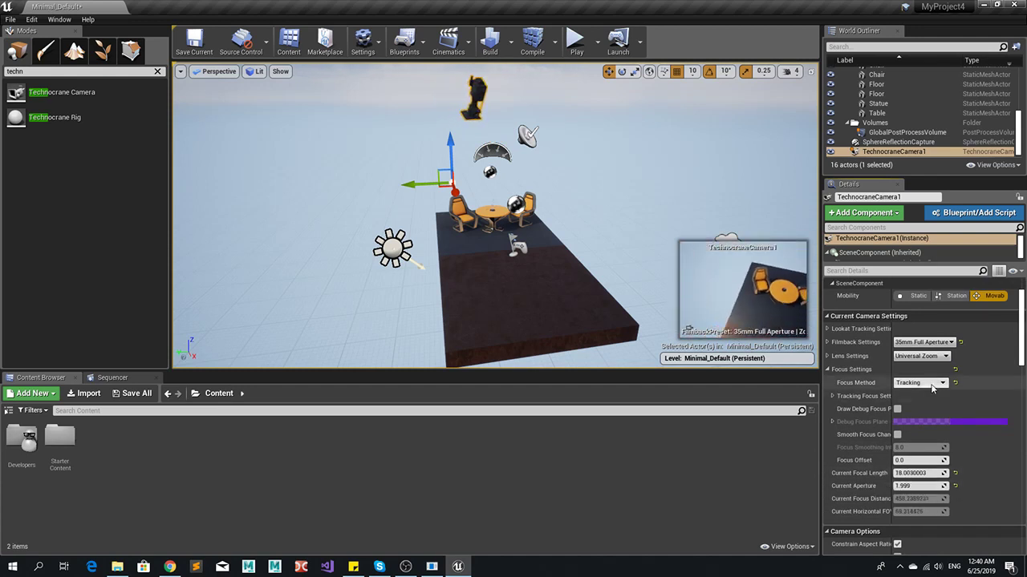
left_click(922, 398)
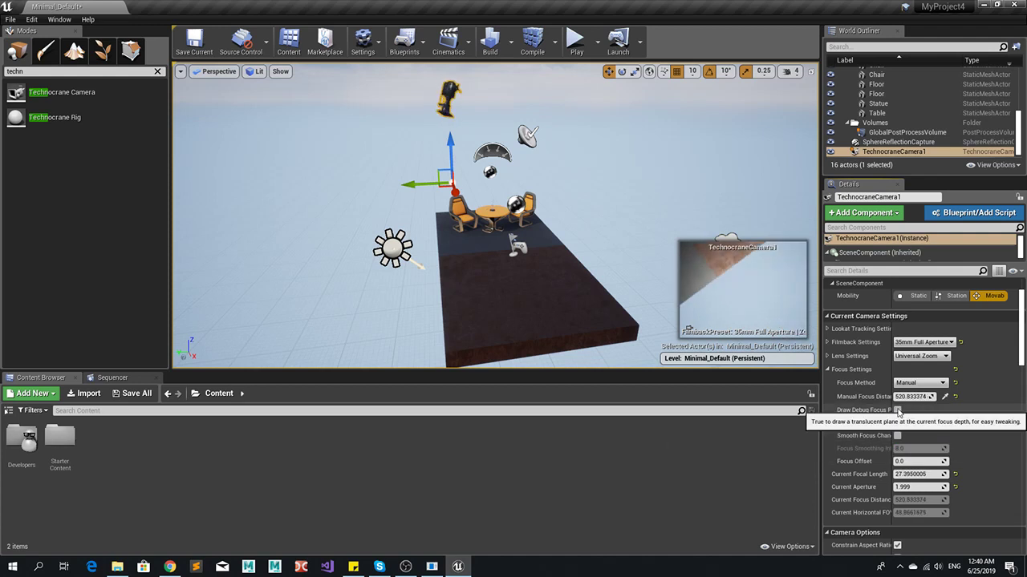
left_click(898, 410)
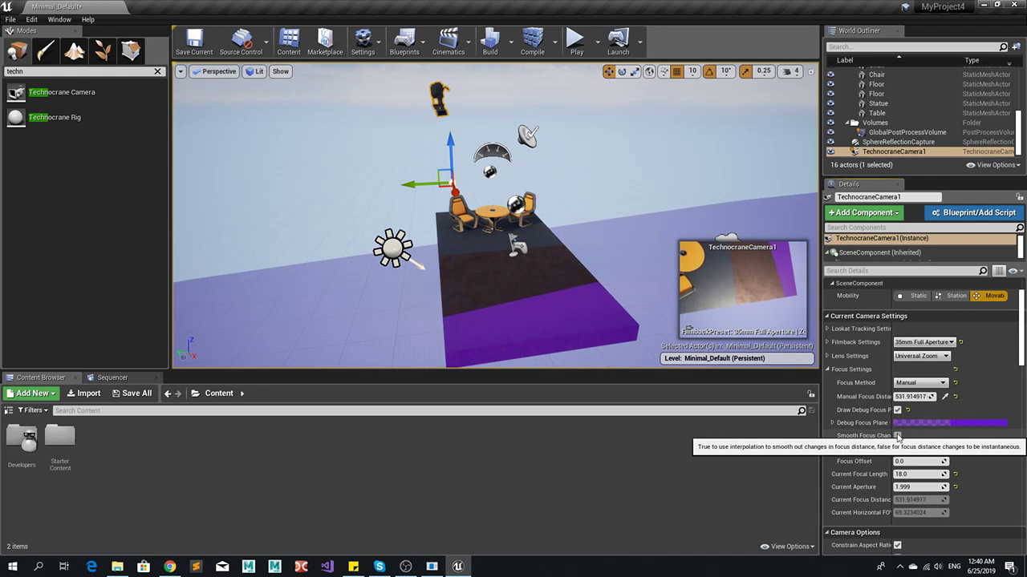
left_click(897, 436)
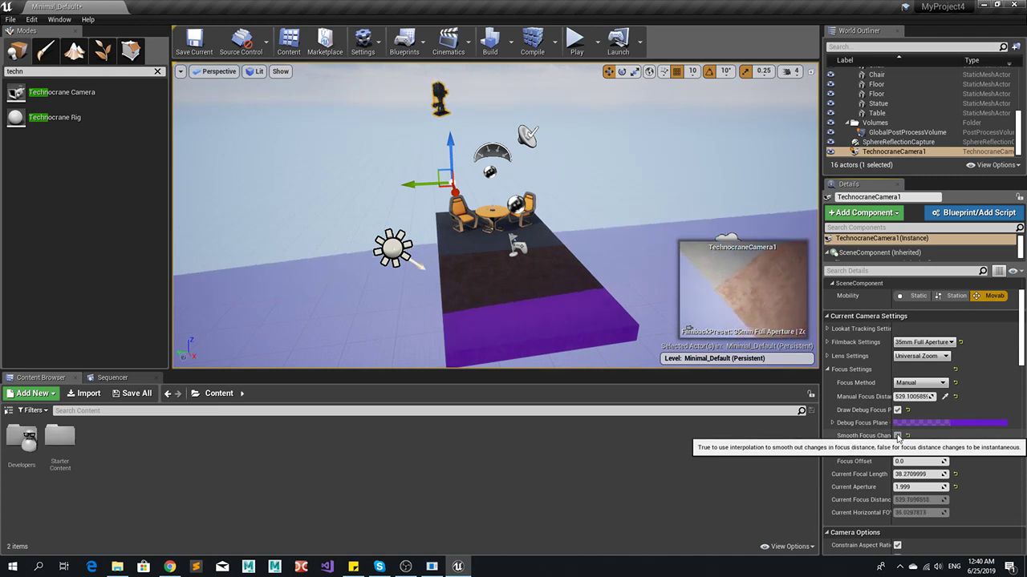
- Choose the 50mm Prime f/1.8 lens preset, keeping the 35mm Full Aperture filmback
left_click(828, 357)
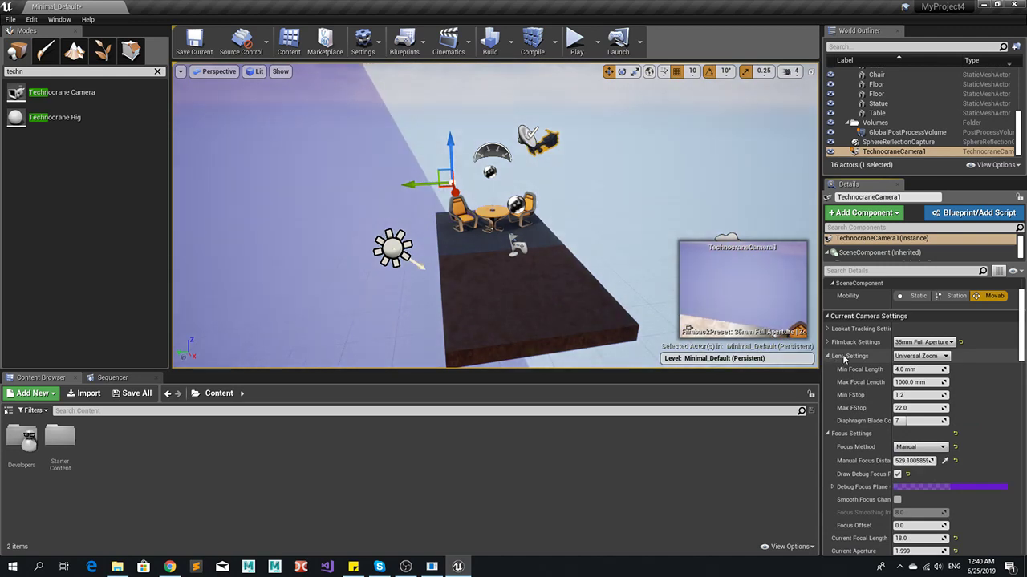
left_click(914, 356)
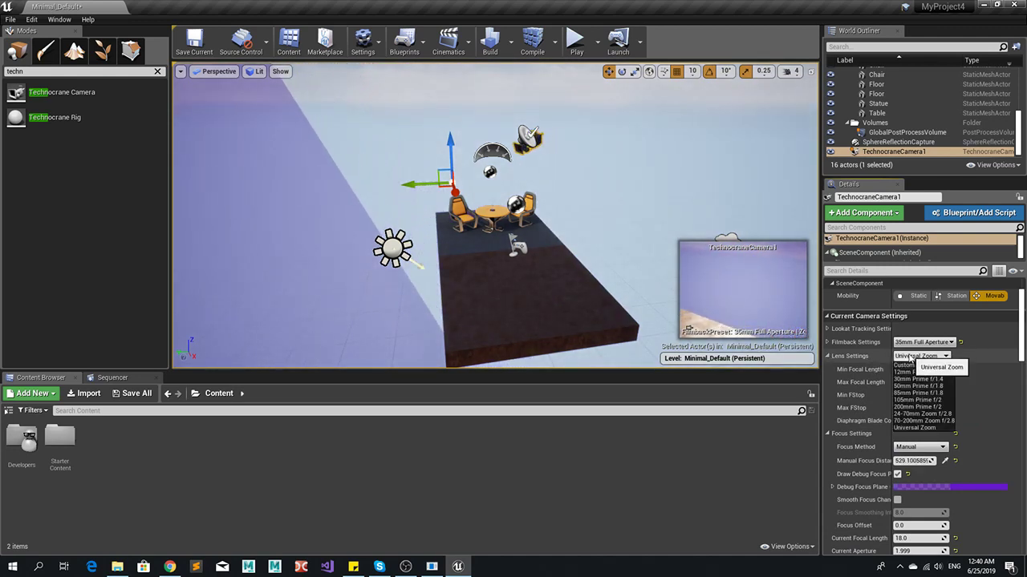
left_click(945, 387)
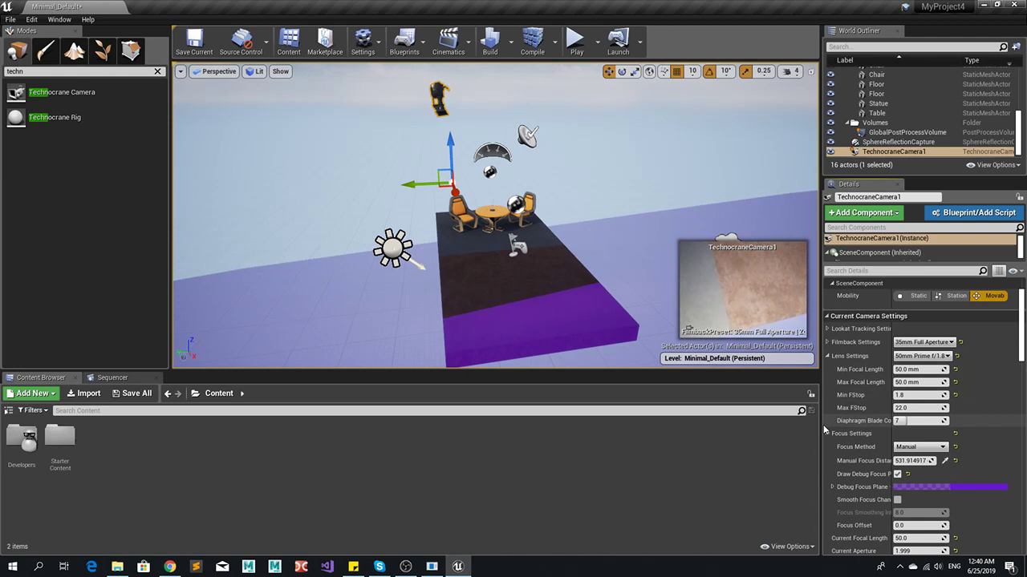
left_click(920, 343)
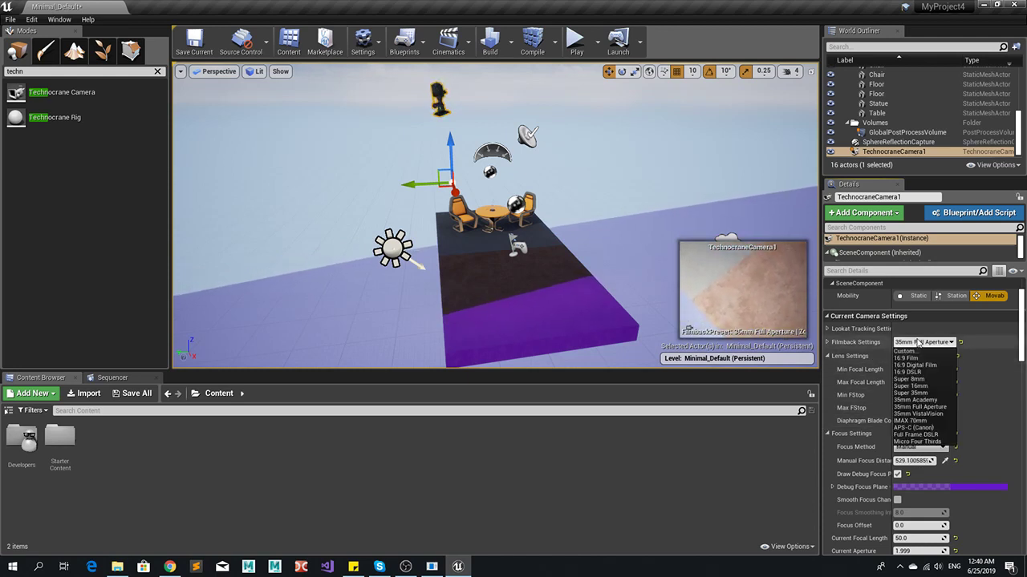
left_click(877, 357)
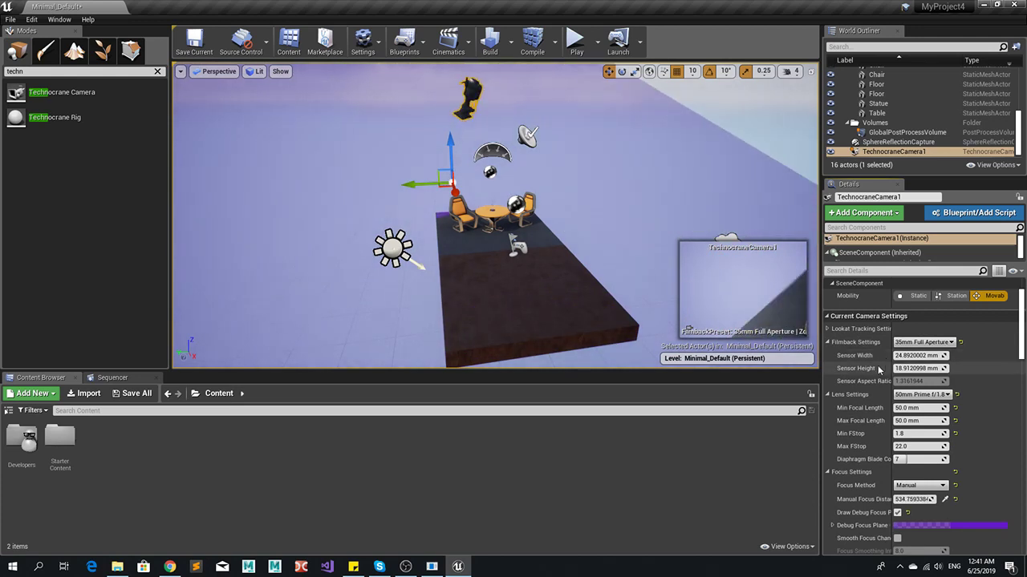
left_click(841, 396)
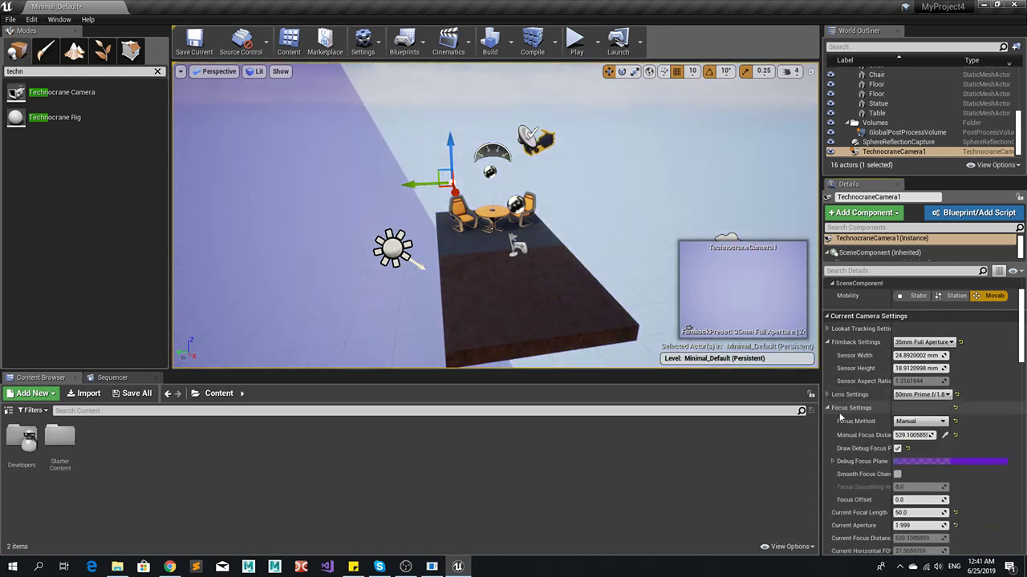
scroll(850, 433, "down", 4)
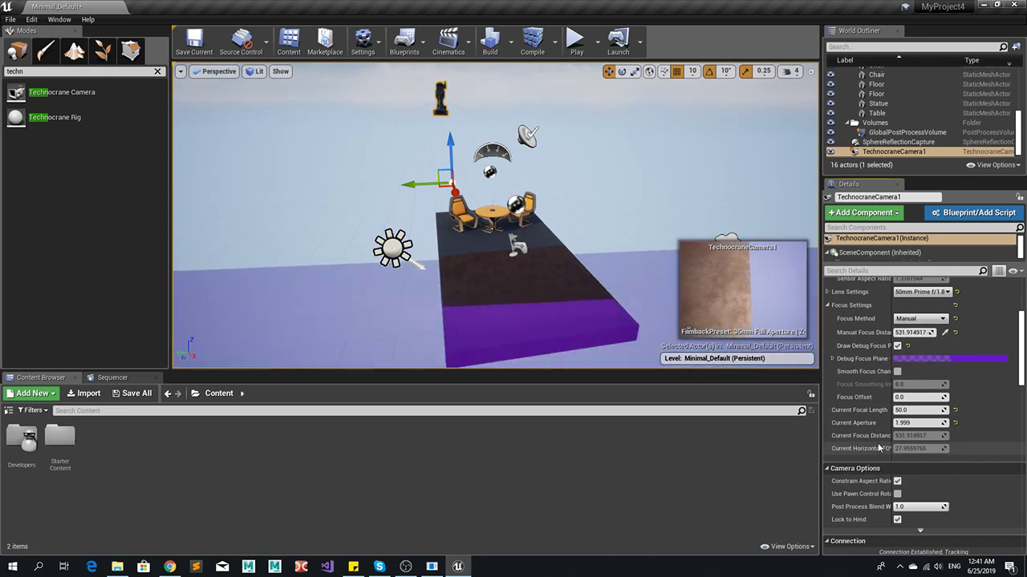
scroll(882, 451, "down", 4)
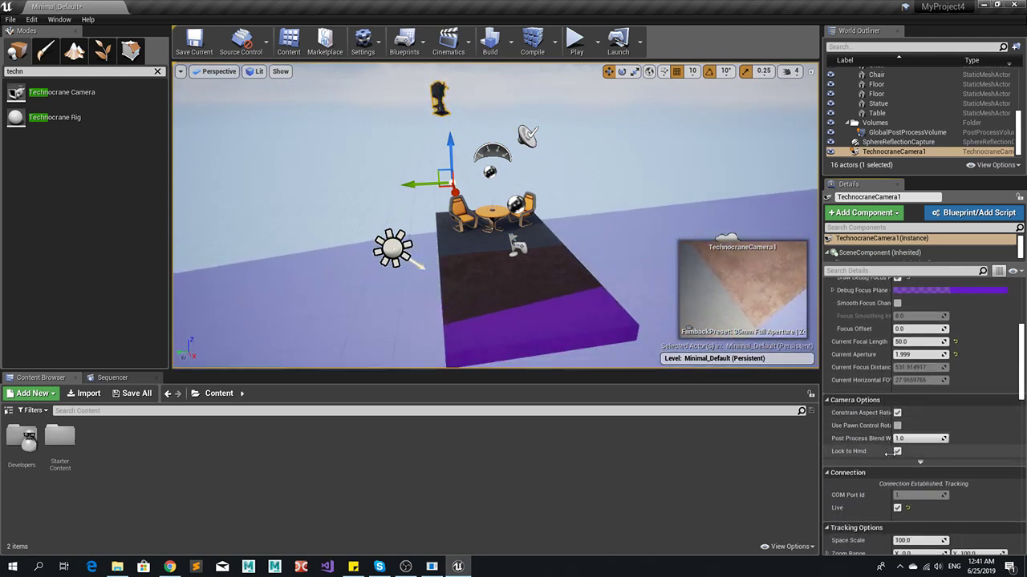
scroll(889, 455, "down", 3)
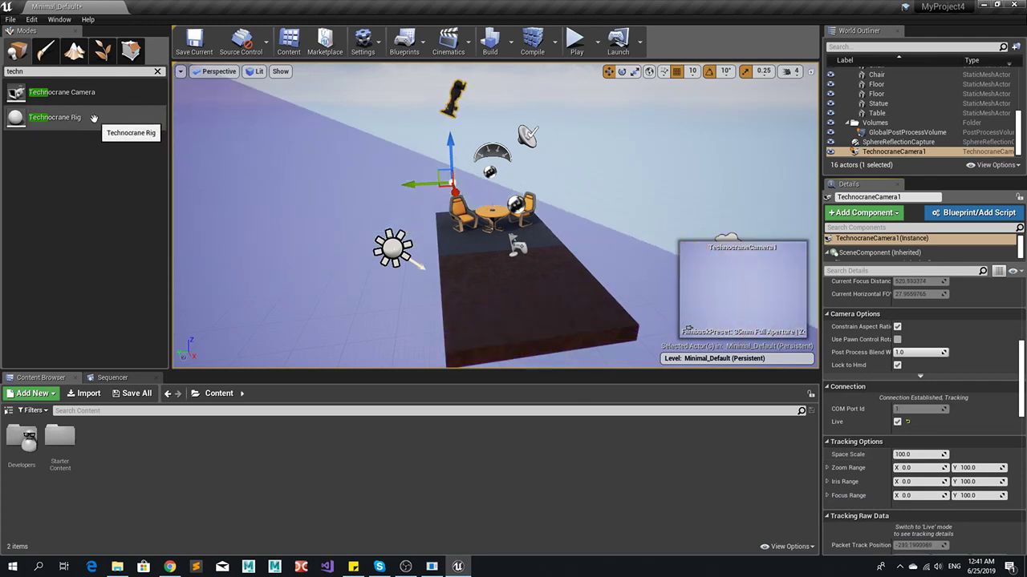
- Place a Technocrane Rig in the level and set its Other Actor to TechnocraneCamera1
left_click_drag(84, 118, 544, 271)
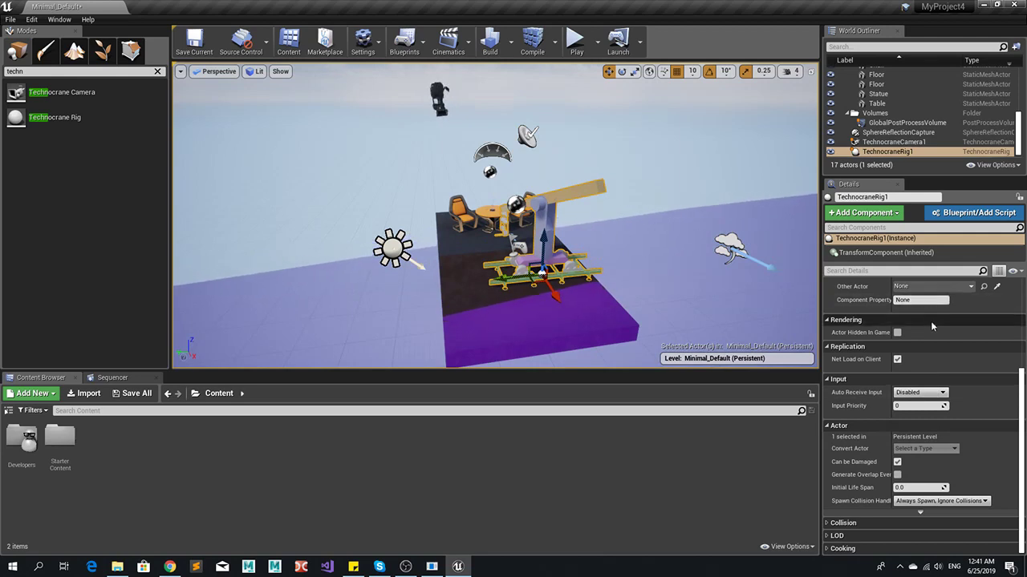
scroll(907, 324, "up", 3)
left_click(934, 356)
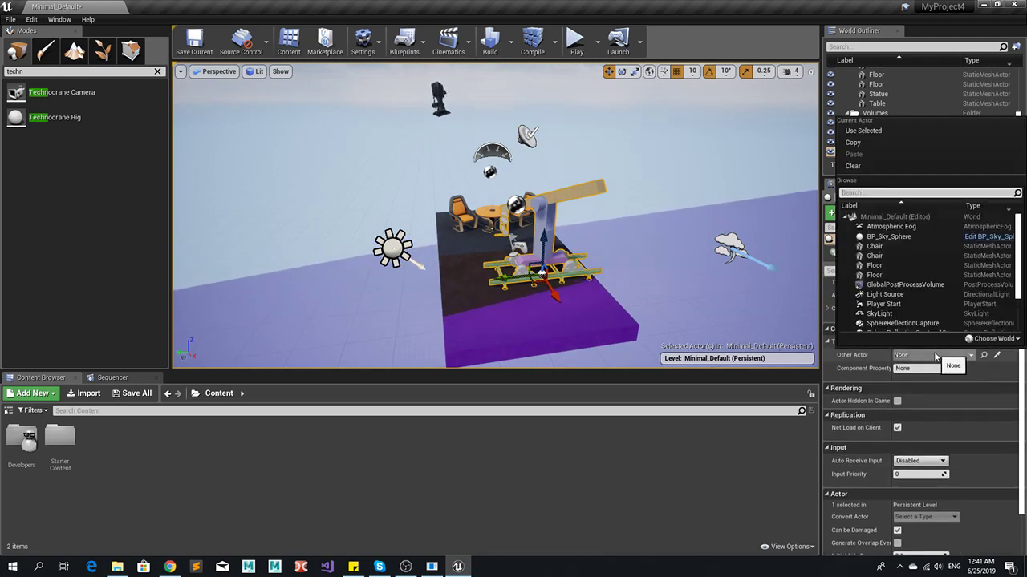
scroll(913, 331, "down", 3)
left_click(902, 321)
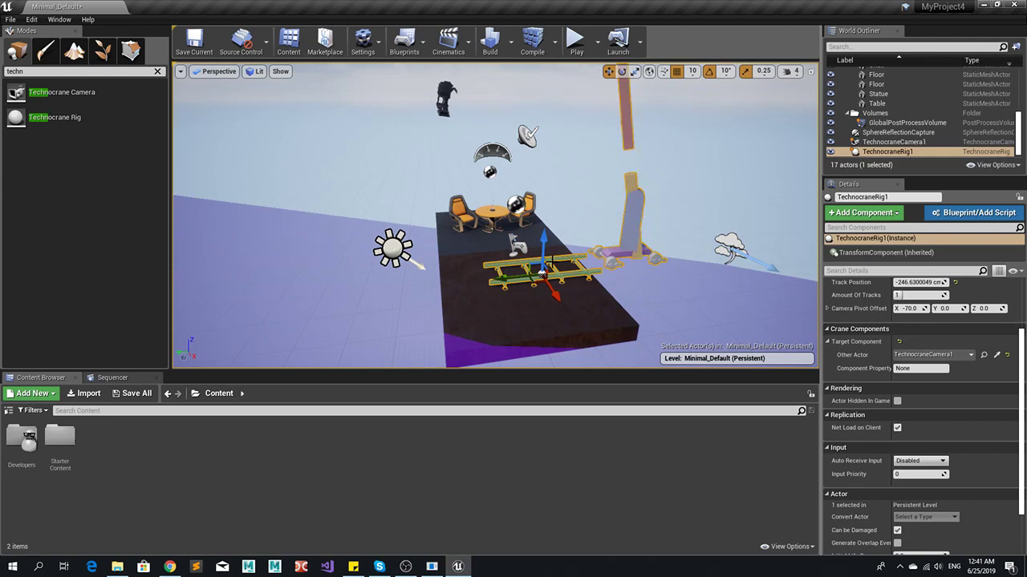
- Test the crane by sliding its Track Position while viewing the set from above
mouse_move(920, 283)
left_mouse_down()
mouse_move(934, 282)
mouse_move(914, 282)
mouse_move(924, 283)
left_mouse_up()
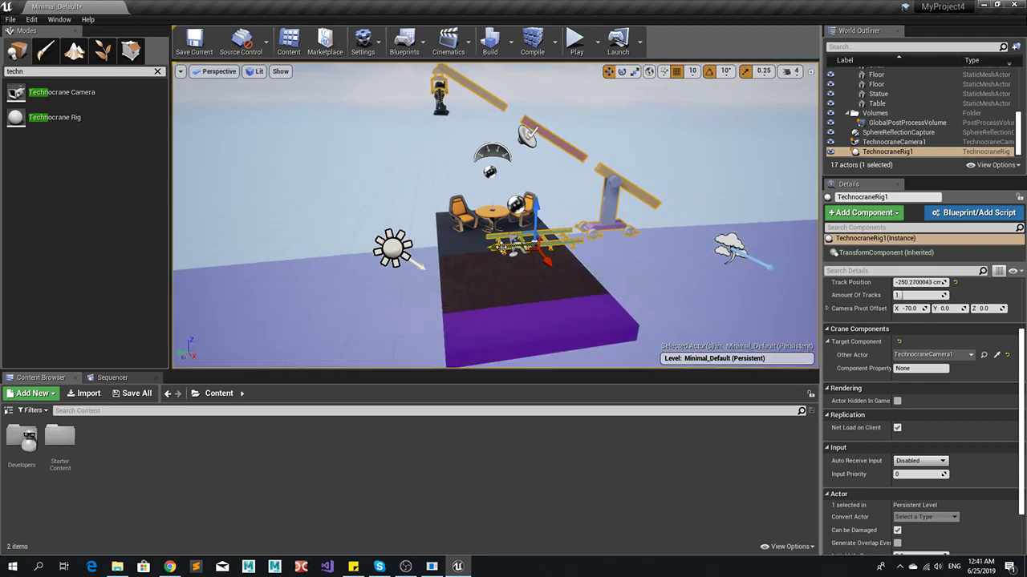
left_click_drag(526, 276, 498, 317, "alt")
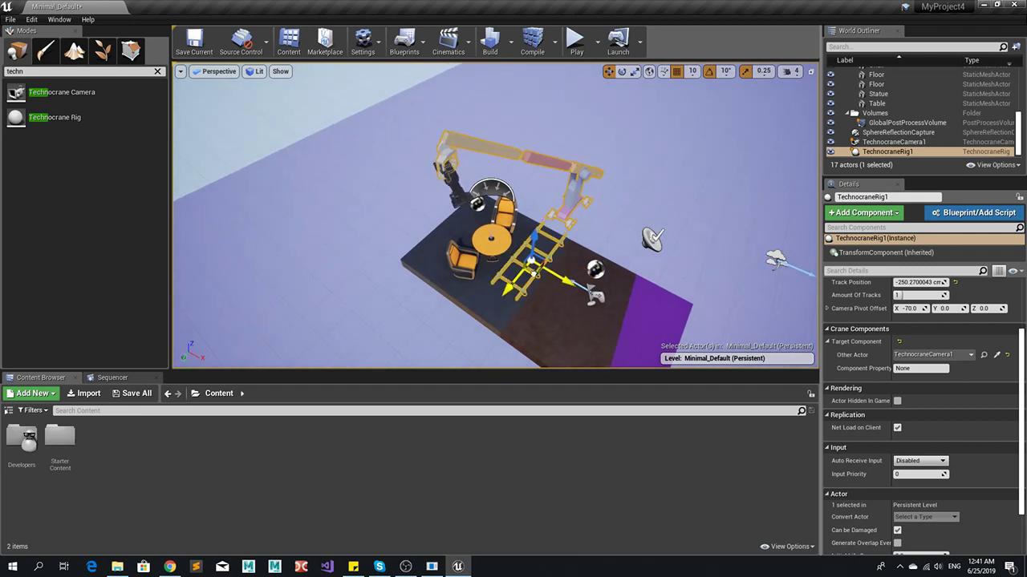
left_click_drag(924, 283, 929, 282)
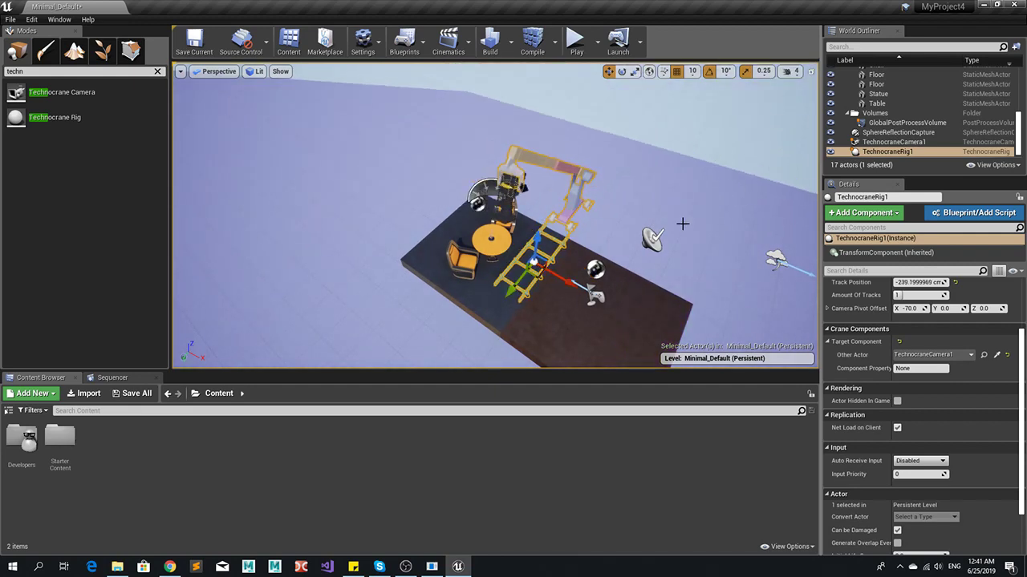
- Set TechnocraneCamera1's Location X, Y and Z to 0
left_click(902, 142)
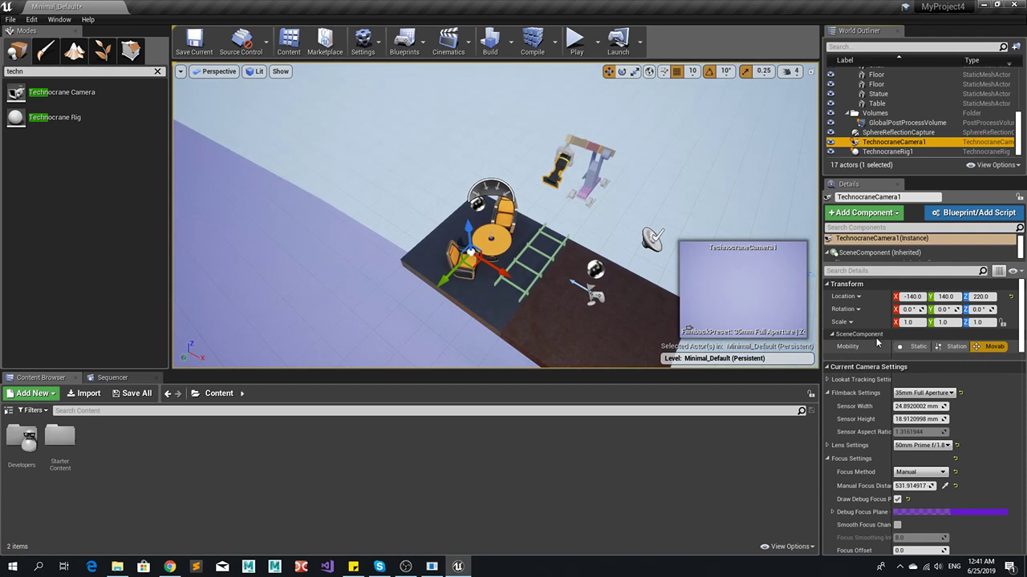
mouse_move(912, 296)
left_mouse_down()
mouse_move(931, 297)
mouse_move(915, 296)
left_mouse_up()
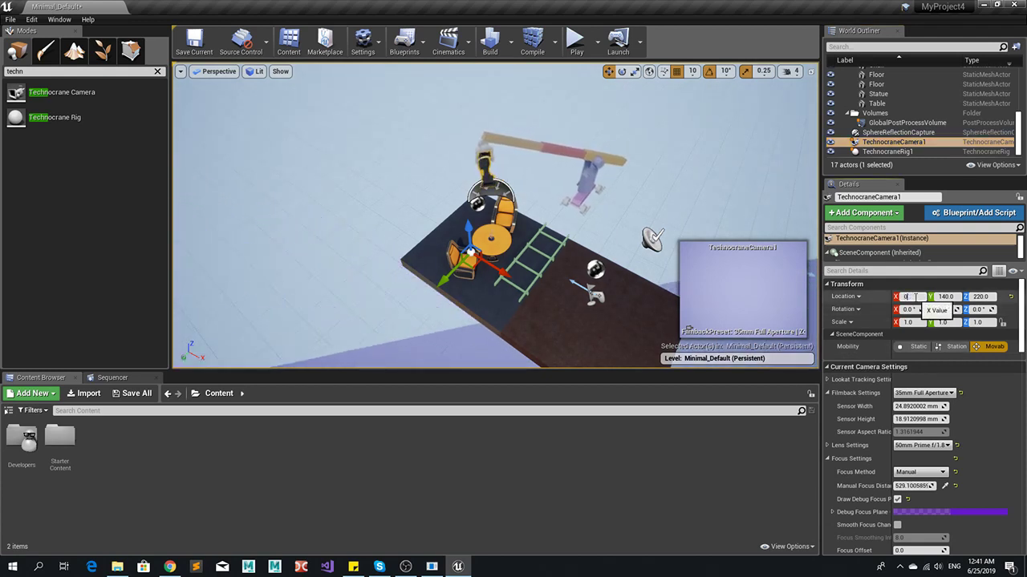
key("Tab")
type("0")
key("Tab")
type("0")
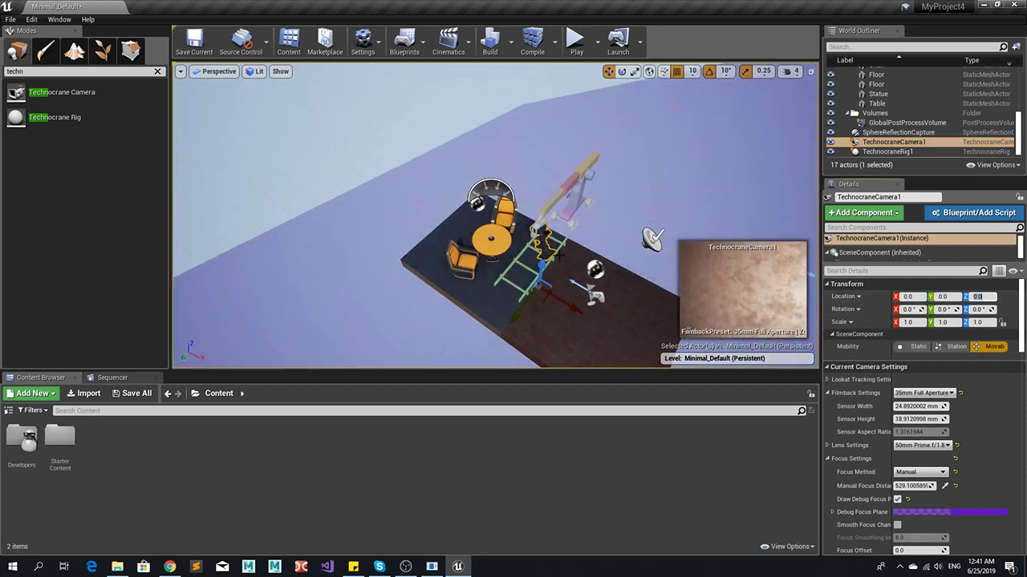
- Set TechnocraneRig1's Location to 0, 0, 0, then recheck the camera's location
left_click(886, 152)
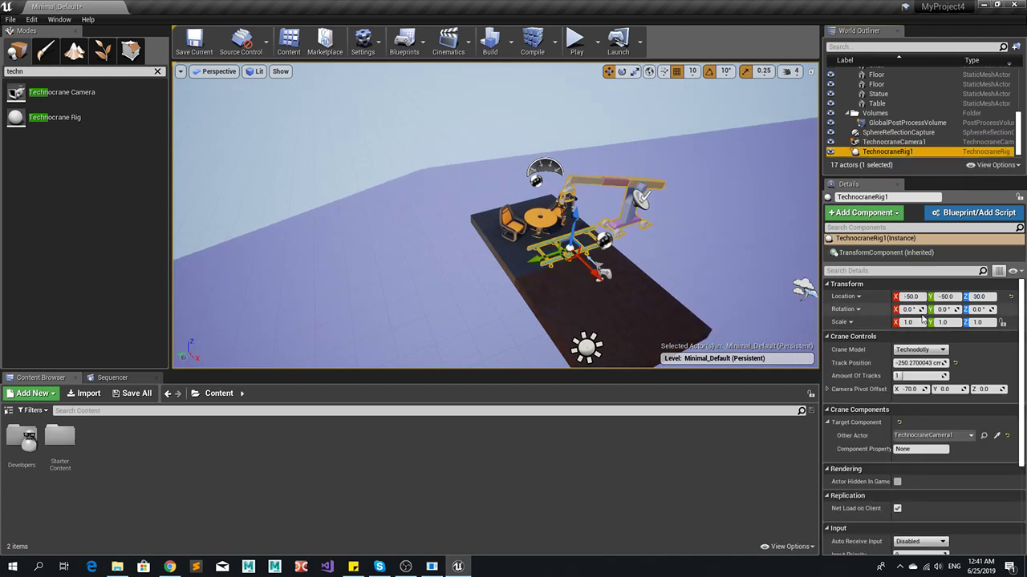
type("0")
key("Tab")
type("0.")
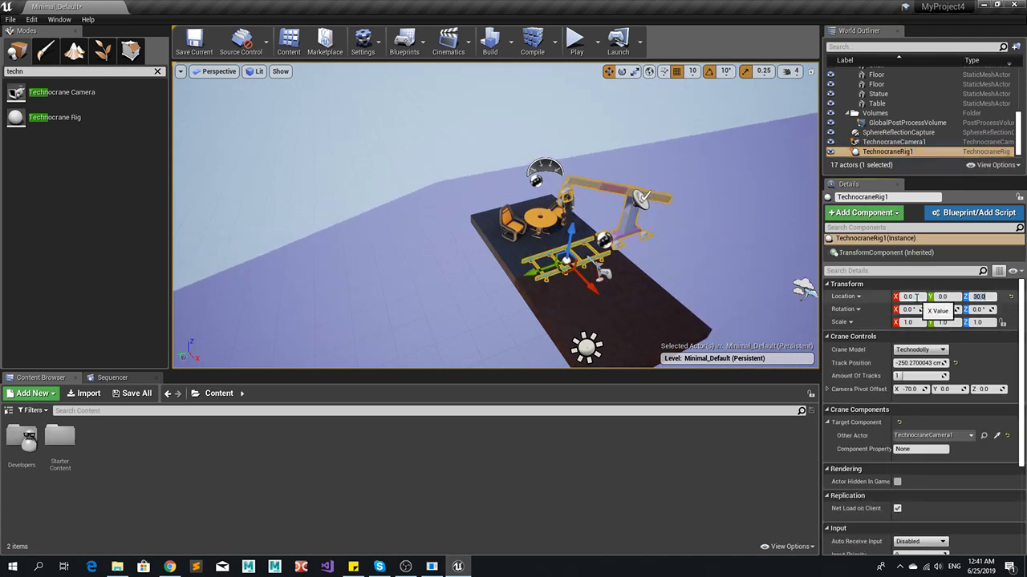
type("0")
key("Return")
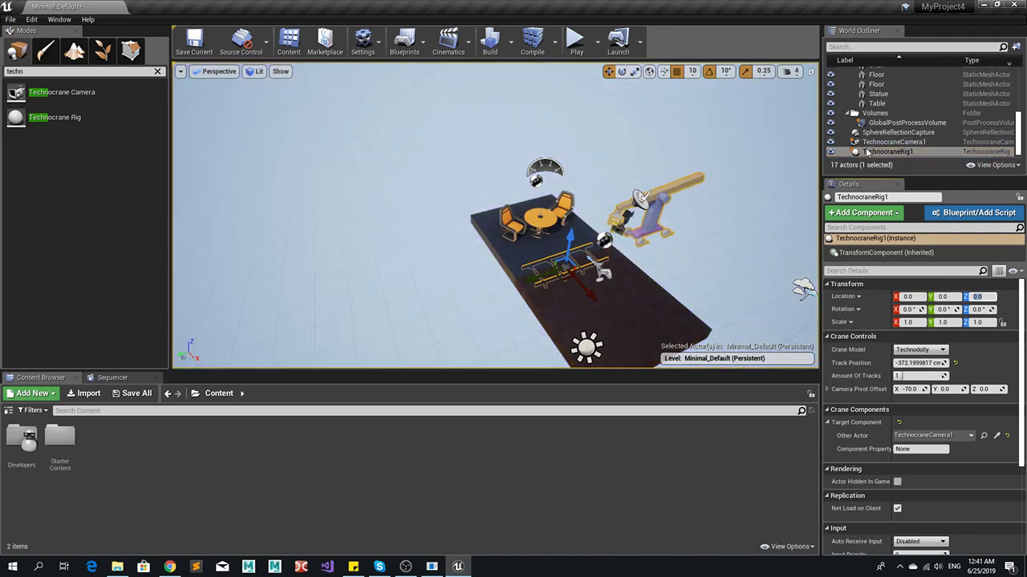
left_click(890, 143)
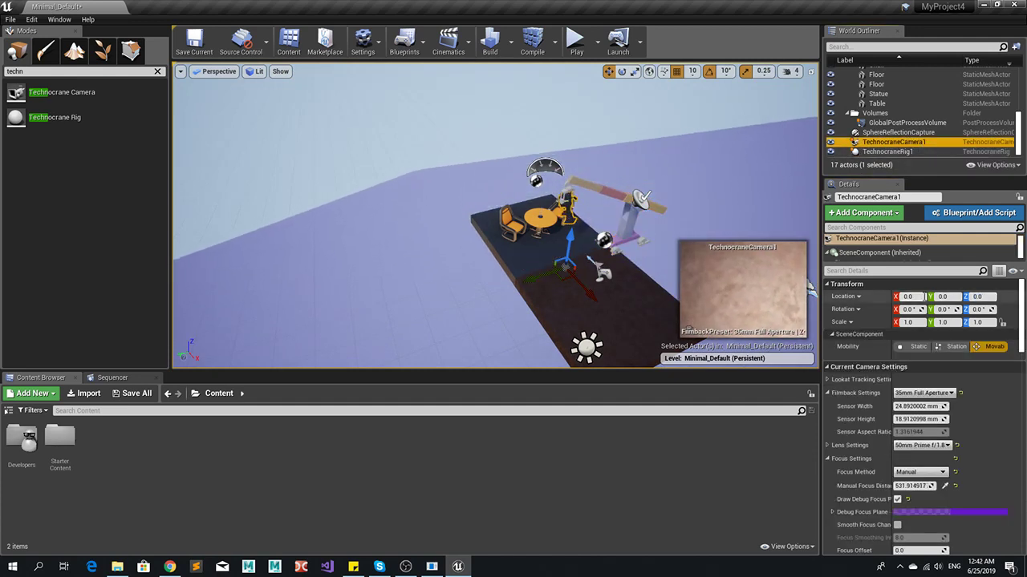
- Select TechnocraneRig1, move in close and drag Track Position to swing the crane arm
left_click(889, 151)
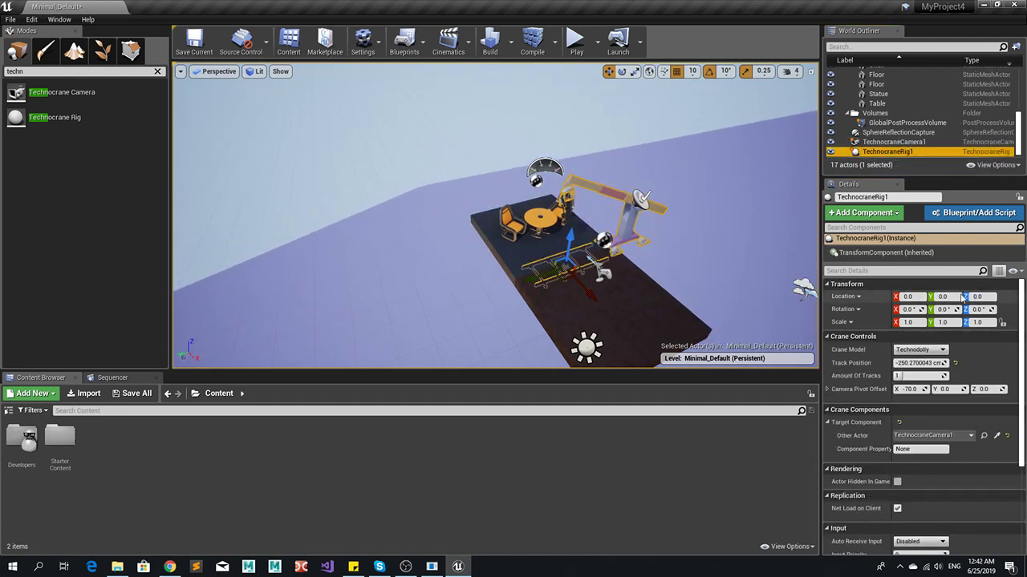
right_click_drag(646, 307, 697, 297)
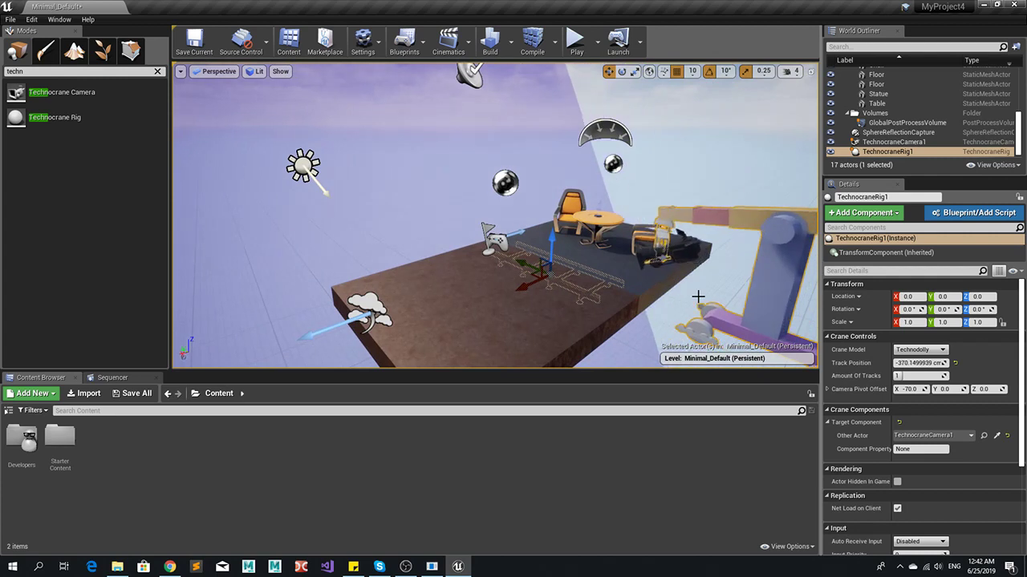
left_click_drag(818, 271, 891, 271)
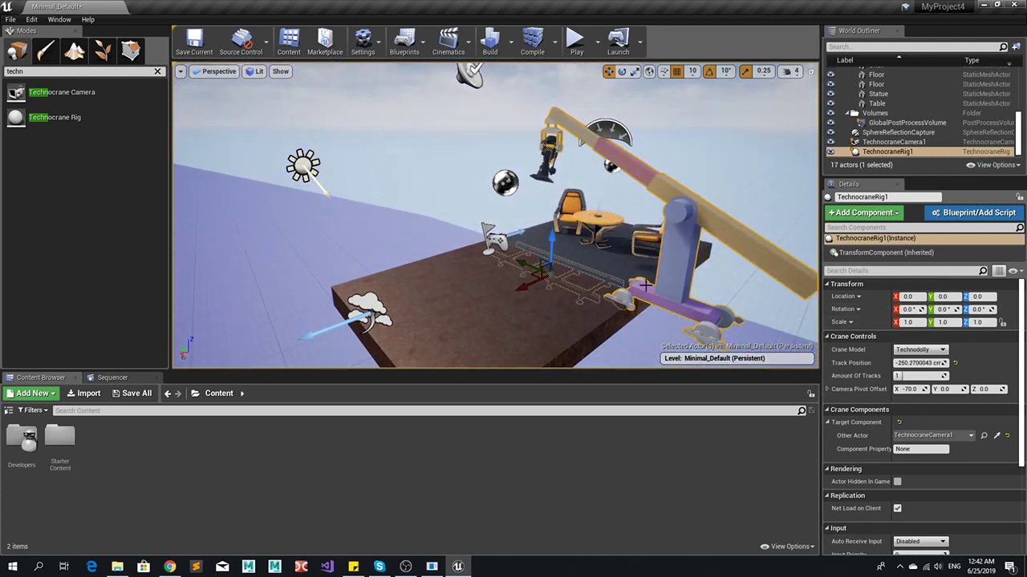
- Alternate selection between TechnocraneCamera1 and TechnocraneRig1 to watch the camera preview ride the arm
left_click(895, 142)
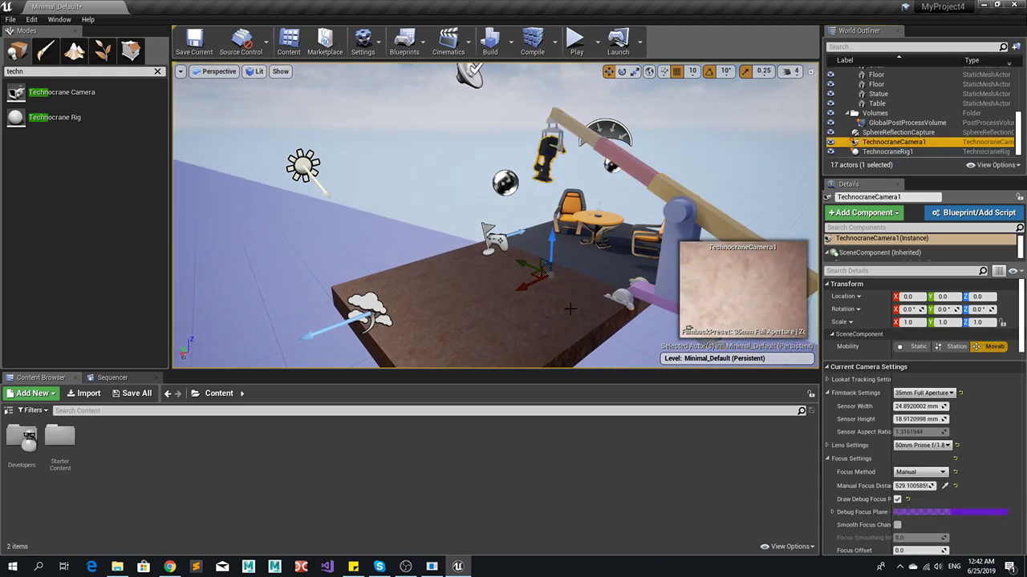
left_click(887, 152)
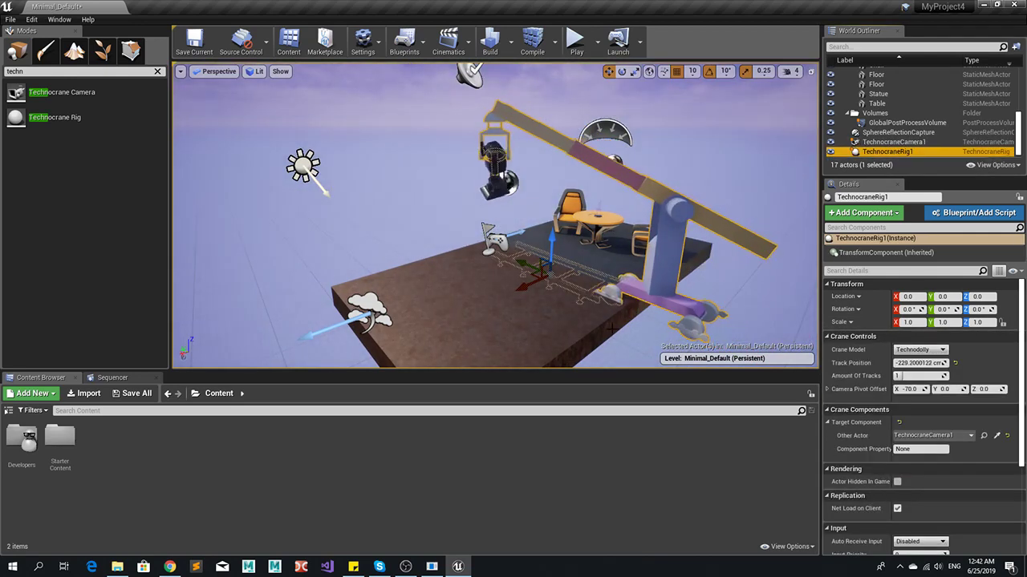
mouse_move(594, 326)
right_mouse_down()
mouse_move(579, 323)
mouse_move(596, 324)
mouse_move(589, 315)
right_mouse_up()
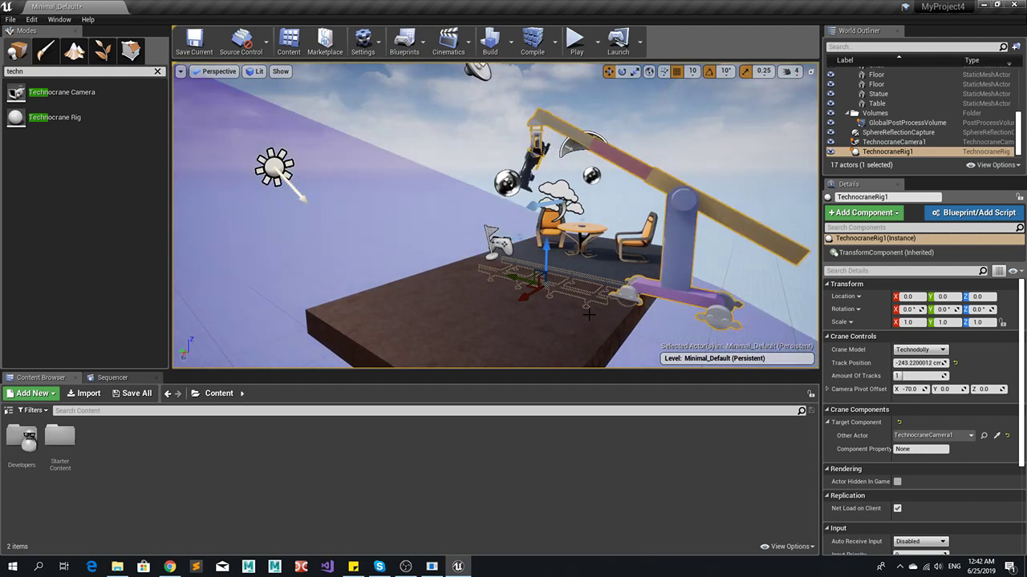
scroll(879, 437, "down", 4)
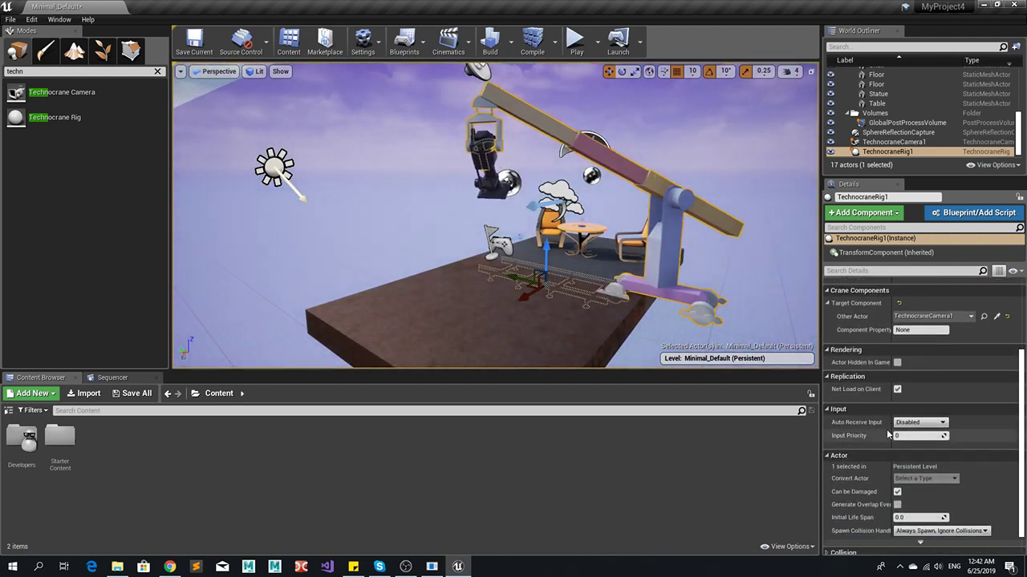
left_click(892, 142)
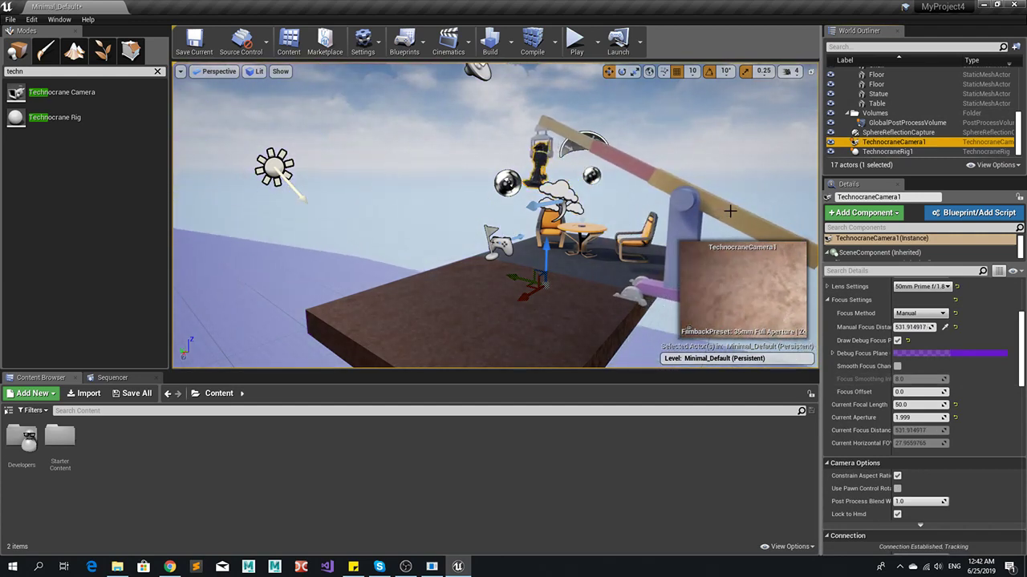
- Enable Game View in the viewport options to hide editor icons
left_click(181, 71)
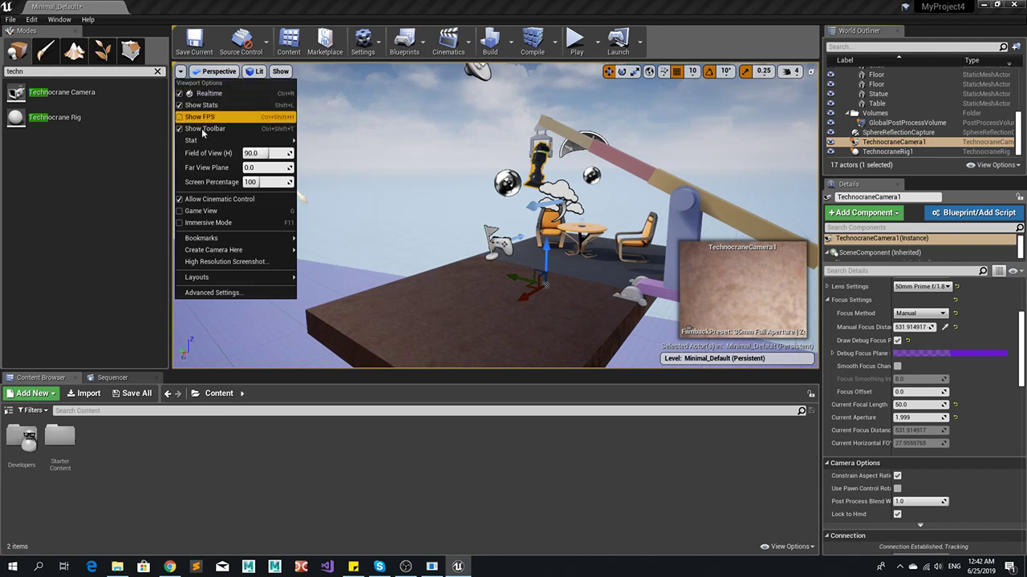
mouse_move(208, 77)
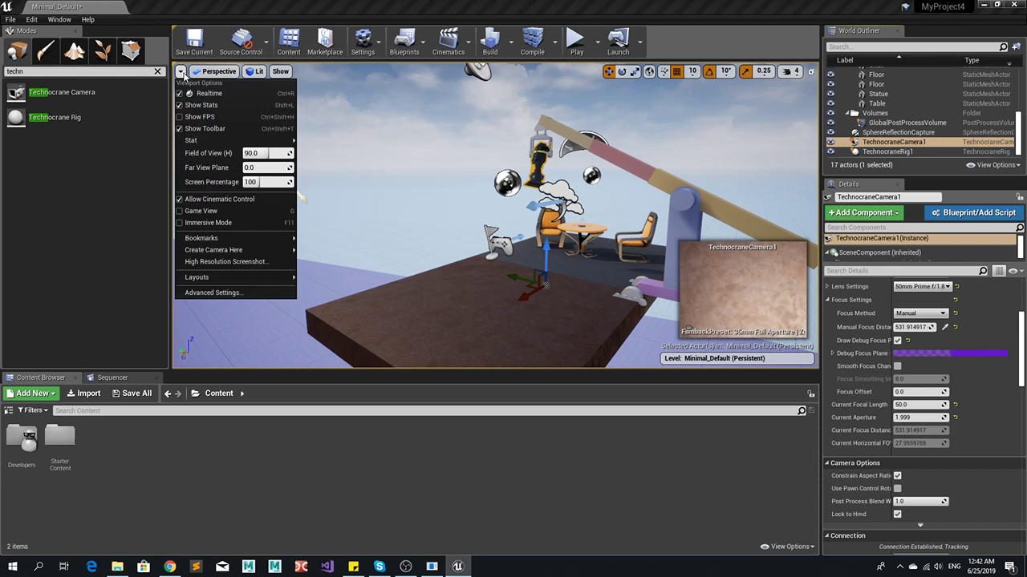
left_click(180, 213)
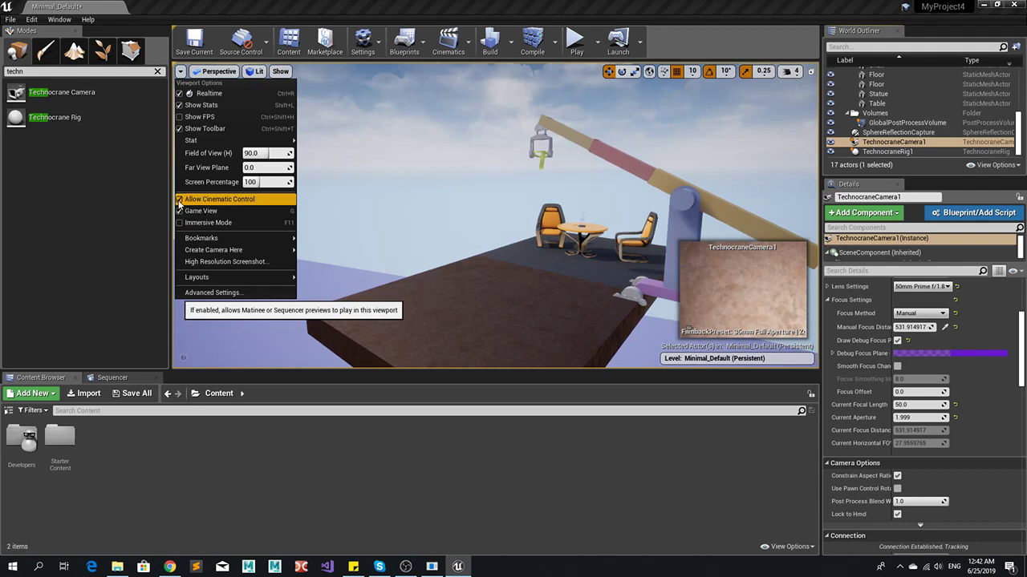
- Select the floor block, sky sphere and TechnocraneCamera1, then pull back for a wide view of the set
left_click(545, 257)
left_click(622, 305)
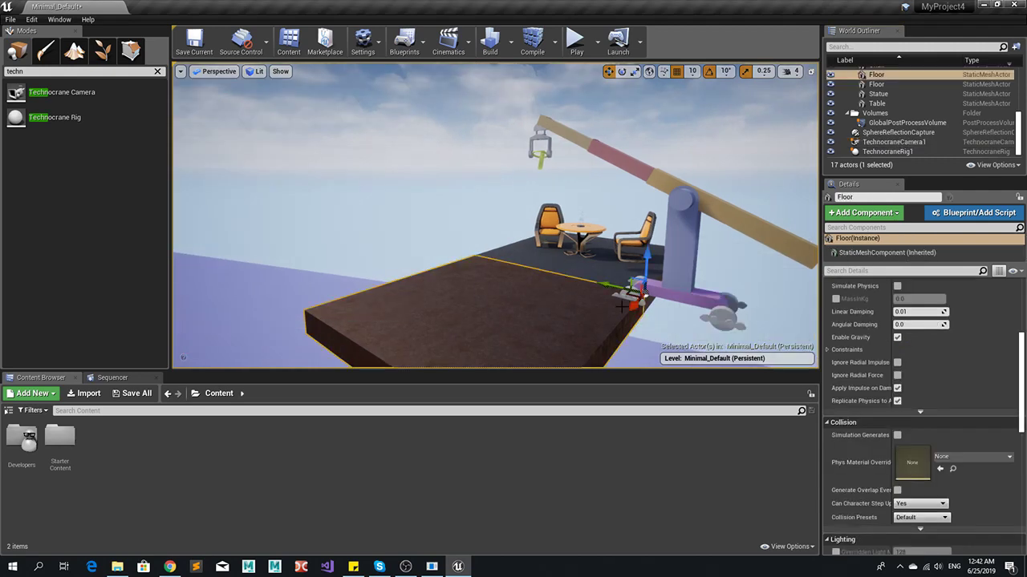
left_click(662, 329)
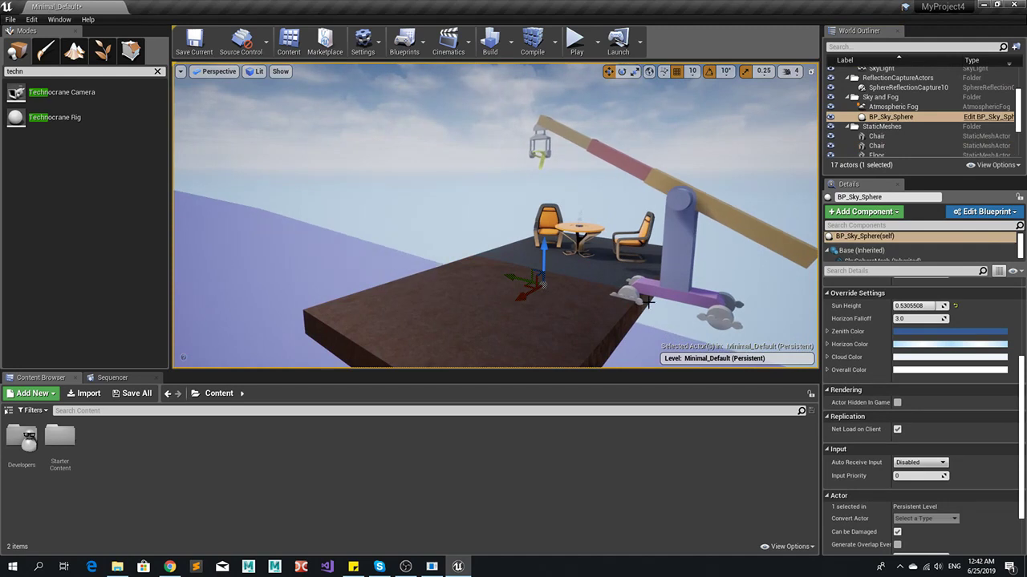
scroll(928, 118, "down", 3)
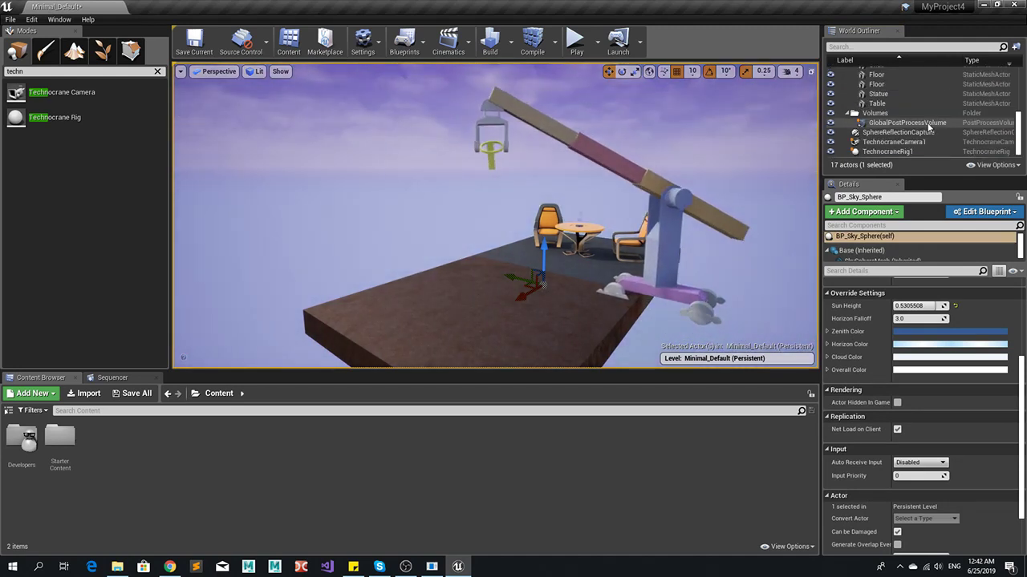
left_click(894, 142)
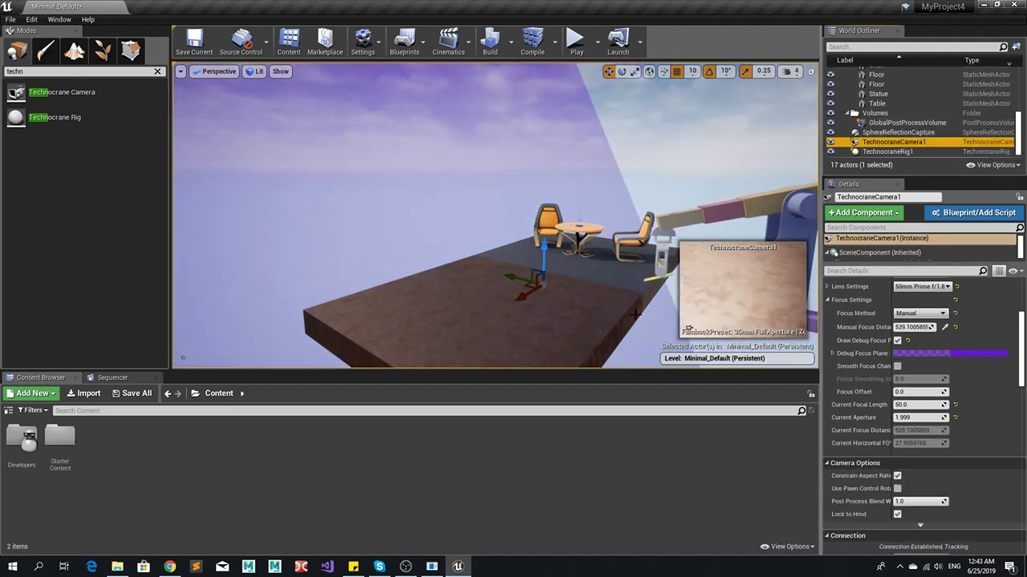
left_click(387, 254)
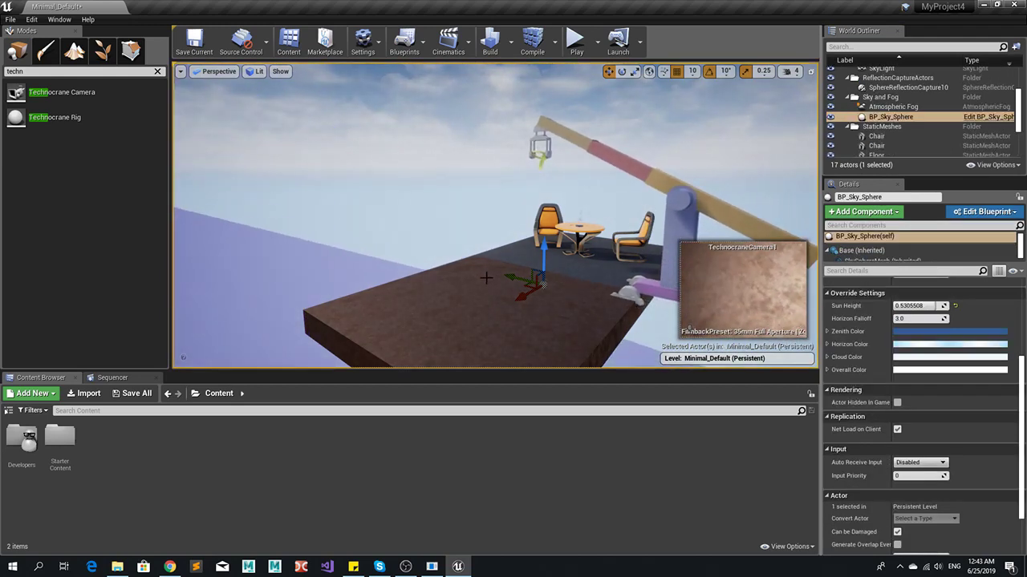
left_click_drag(486, 278, 474, 124, "alt")
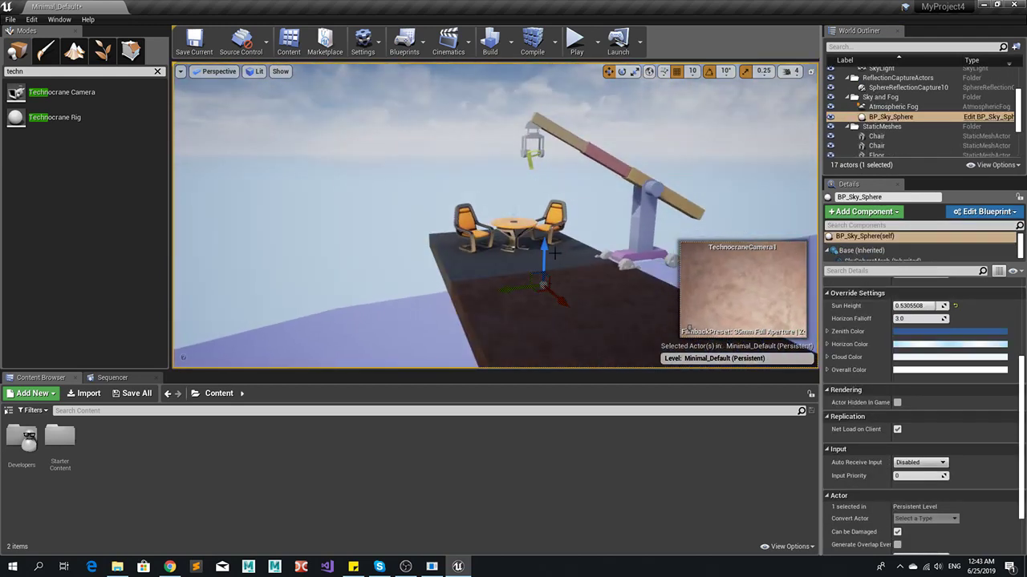
scroll(553, 254, "down", 5)
left_click_drag(553, 254, 560, 276, "alt")
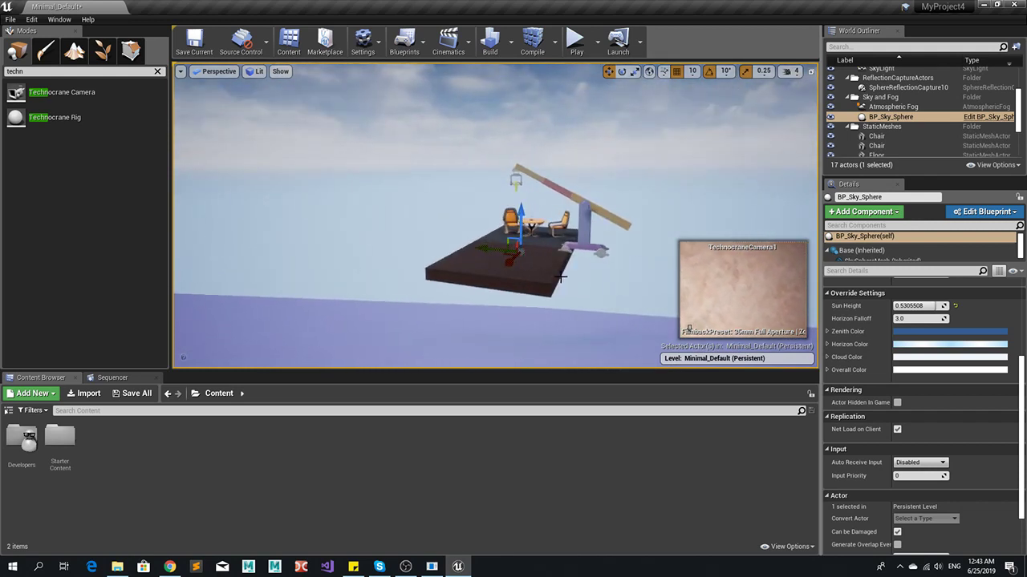